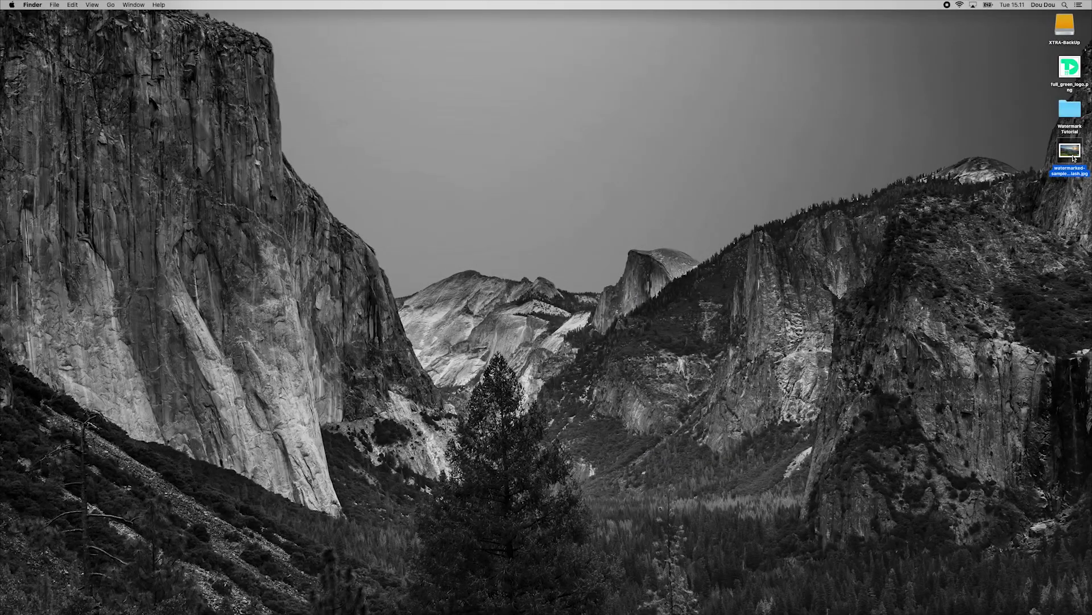
Quick Look the already watermarked sample photo, then close the preview
{"action": "key", "text": "space"}
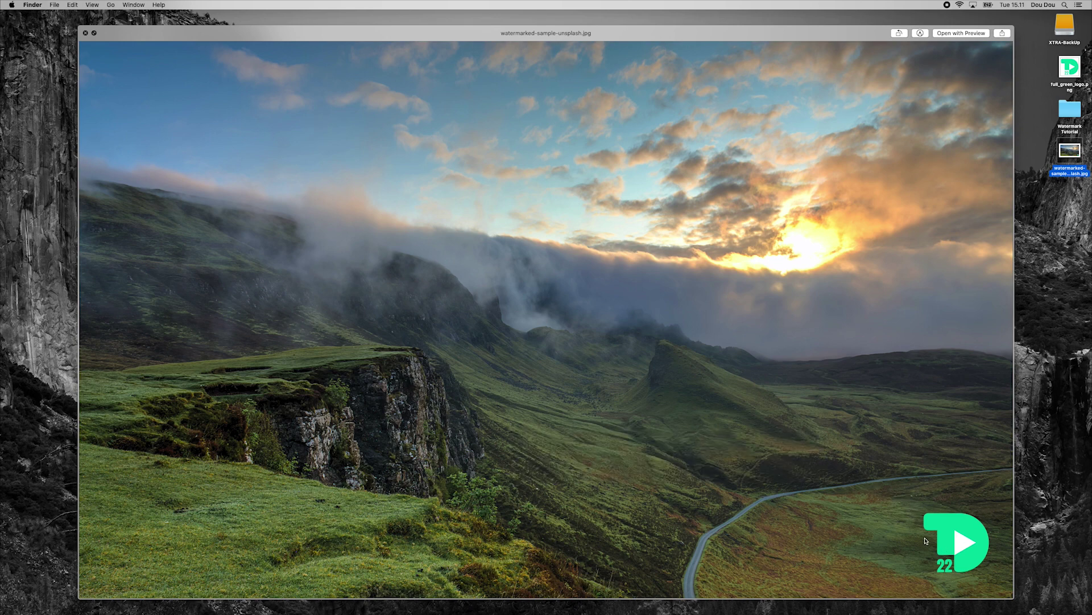
{"action": "left_click_drag", "start_coordinate": [914, 505], "coordinate": [892, 457]}
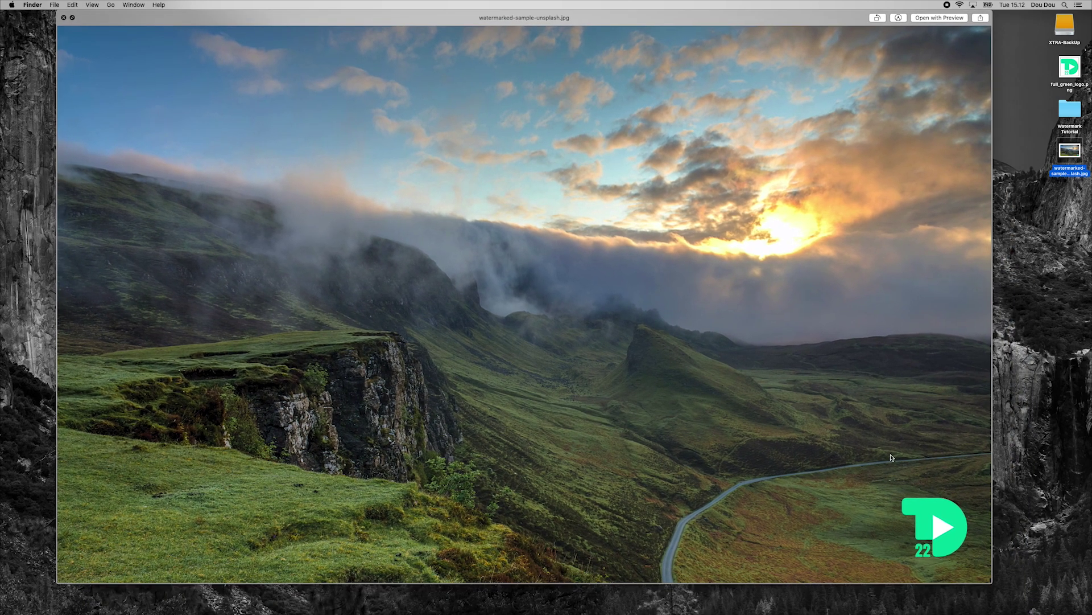
{"action": "key", "text": "space"}
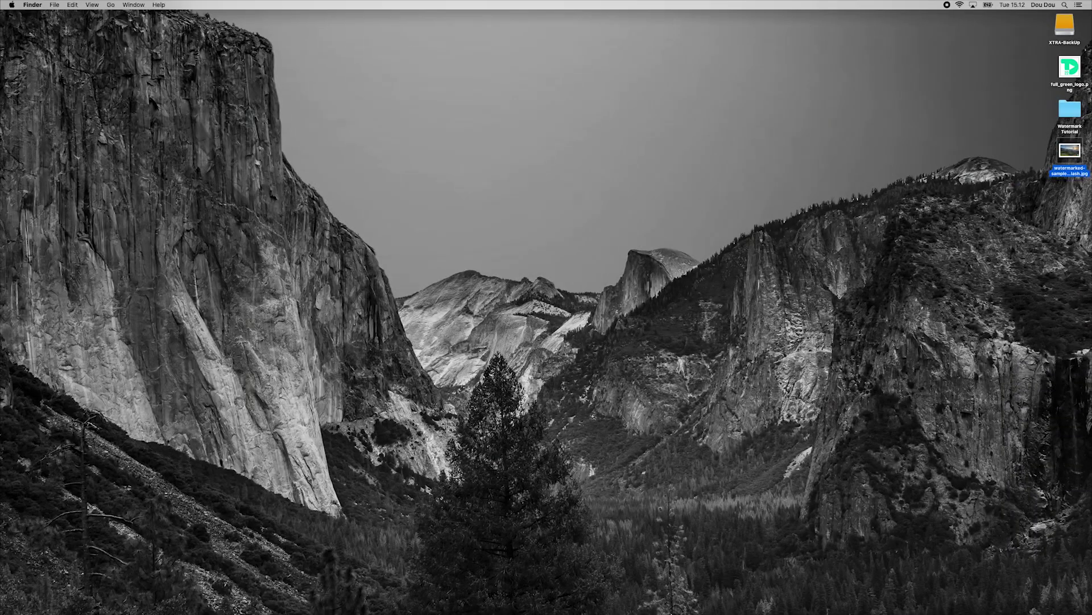
In Photoshop's full_green_logo.png, try Rectangular Marquee selections across the top strip, deselect, and return to the Move tool
{"action": "mouse_move", "coordinate": [529, 608]}
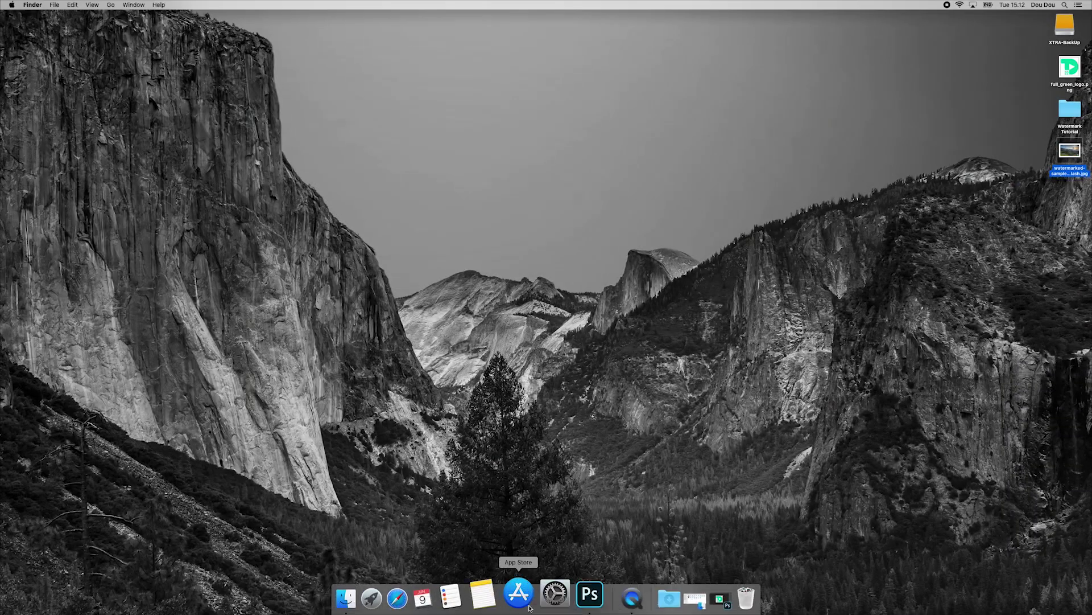
{"action": "left_click", "coordinate": [590, 594]}
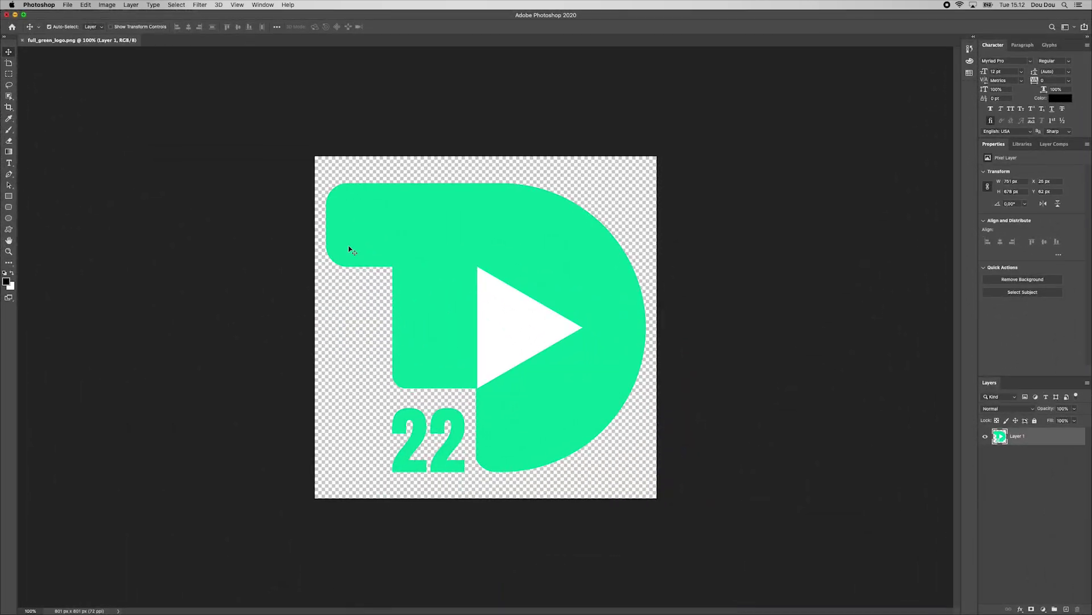
{"action": "left_click", "coordinate": [342, 171]}
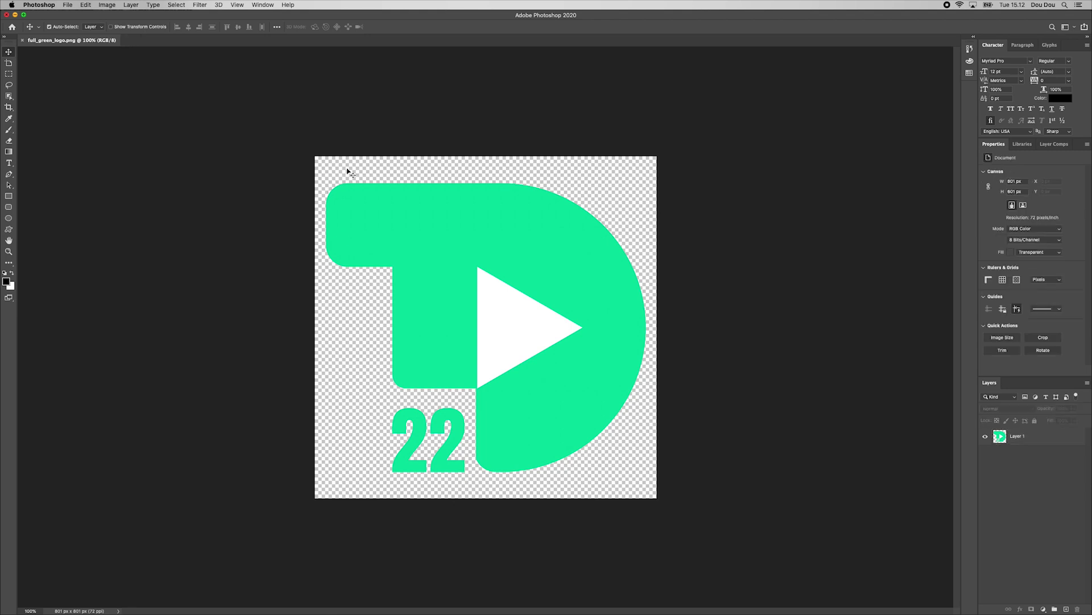
{"action": "left_click", "coordinate": [9, 74]}
{"action": "left_click_drag", "start_coordinate": [325, 161], "coordinate": [649, 184]}
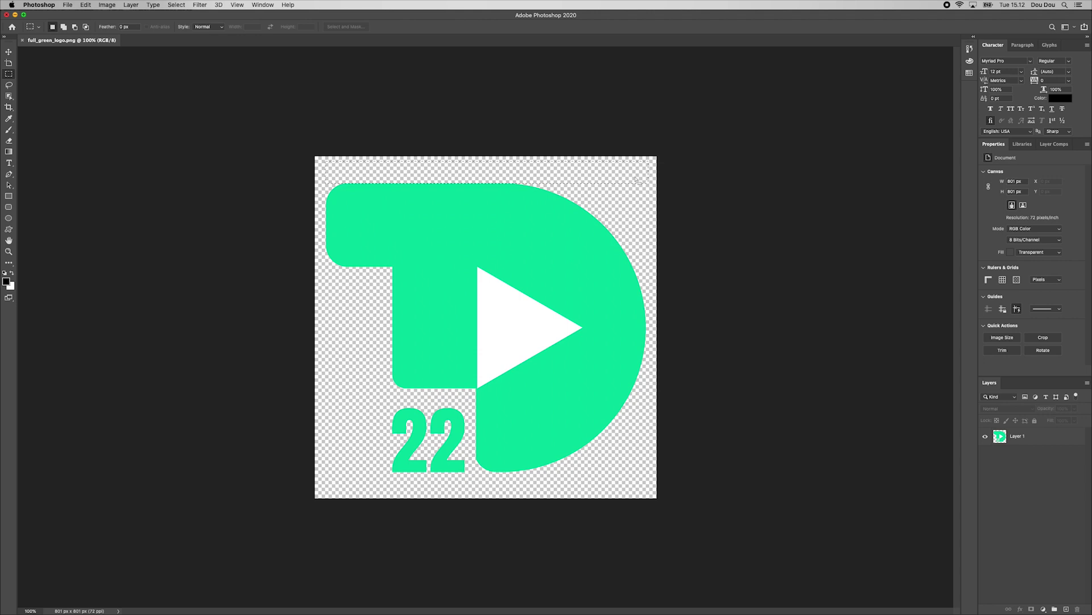
{"action": "left_click", "coordinate": [636, 177]}
{"action": "left_click_drag", "start_coordinate": [312, 155], "coordinate": [657, 183]}
{"action": "left_click", "coordinate": [636, 186]}
{"action": "left_click", "coordinate": [8, 51]}
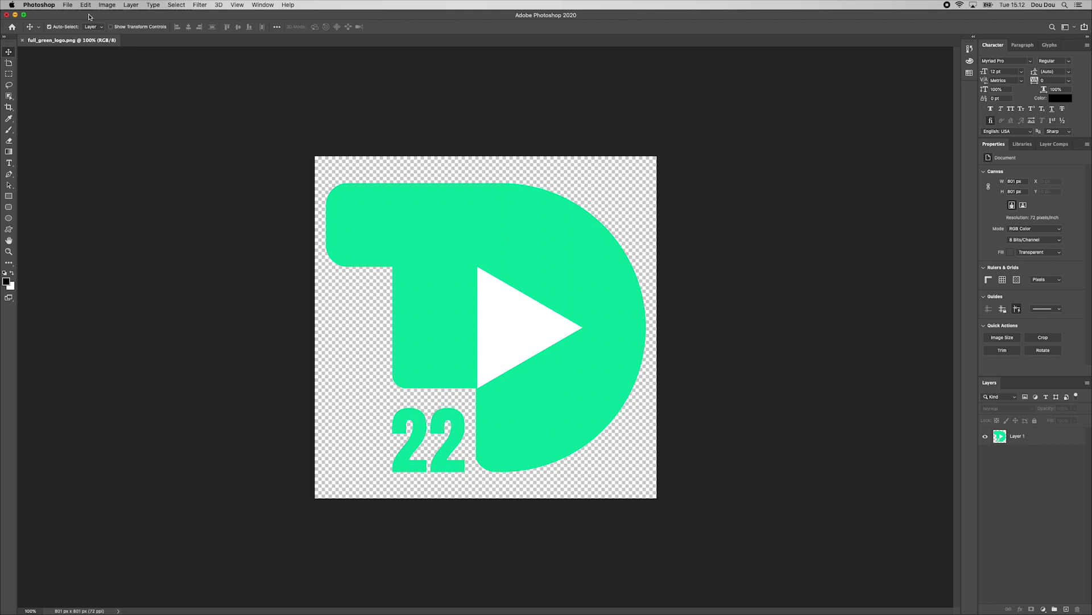
Set Canvas Size width and height to 950 pixels with the centre anchor and apply
{"action": "left_click", "coordinate": [107, 5]}
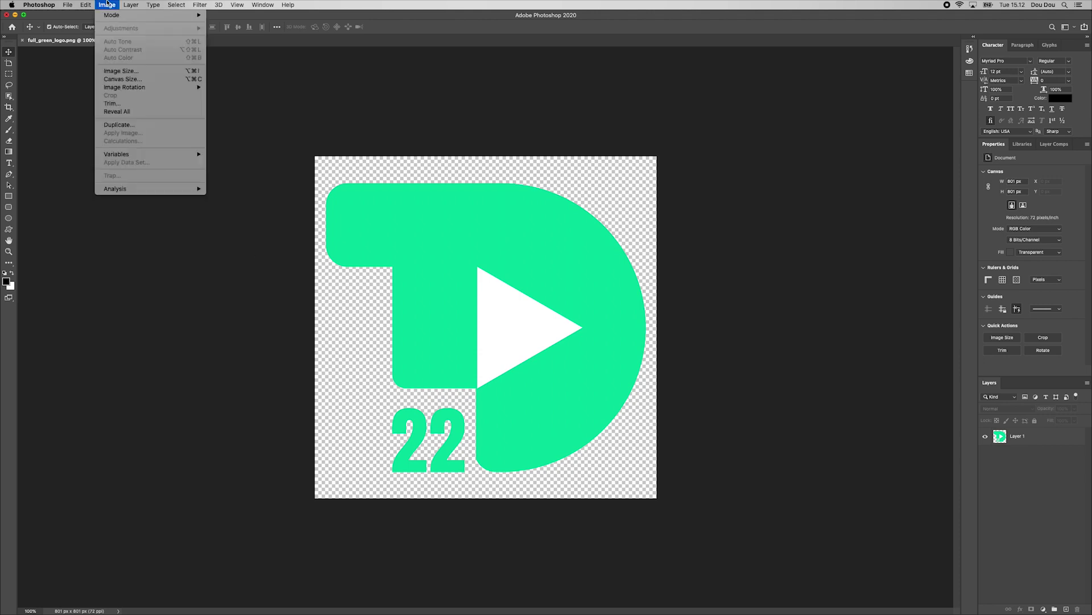
{"action": "left_click", "coordinate": [123, 78]}
{"action": "left_click", "coordinate": [541, 293]}
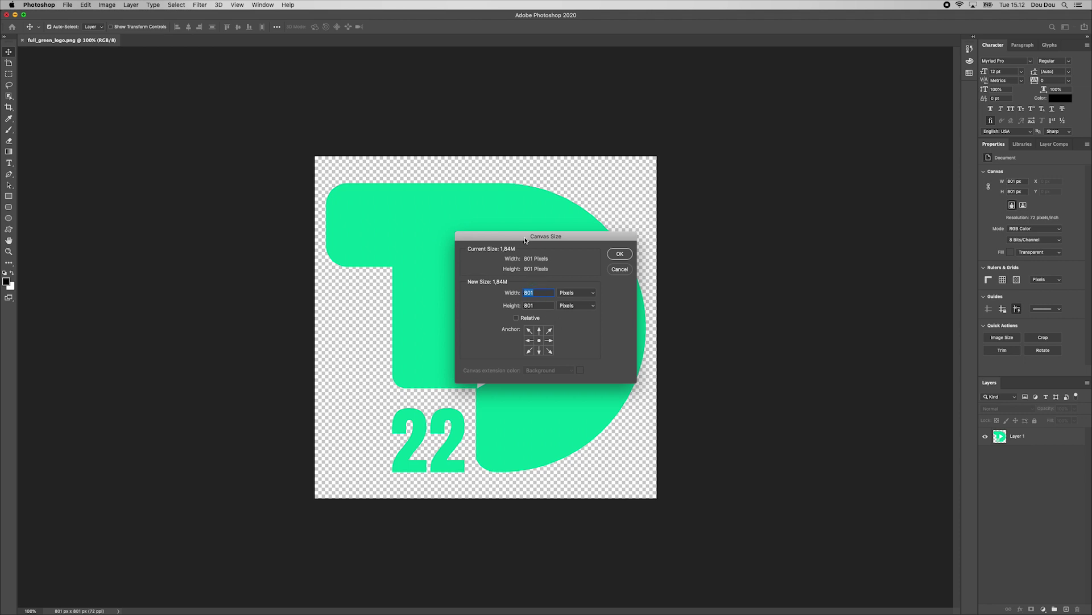
{"action": "left_click_drag", "start_coordinate": [526, 240], "coordinate": [449, 201]}
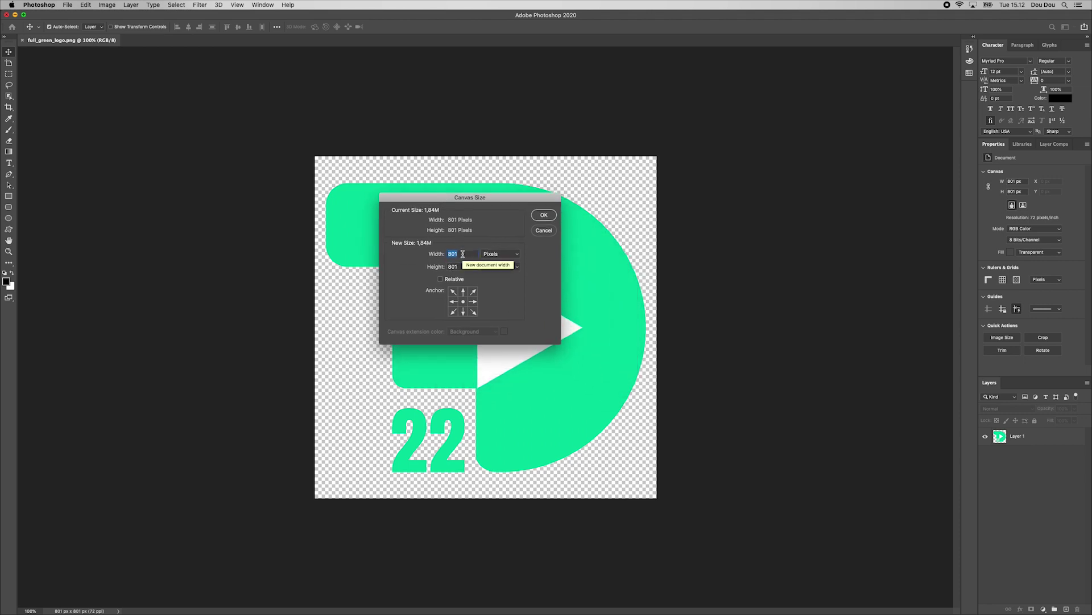
{"action": "type", "text": "950"}
{"action": "double_click", "coordinate": [466, 267]}
{"action": "type", "text": "950"}
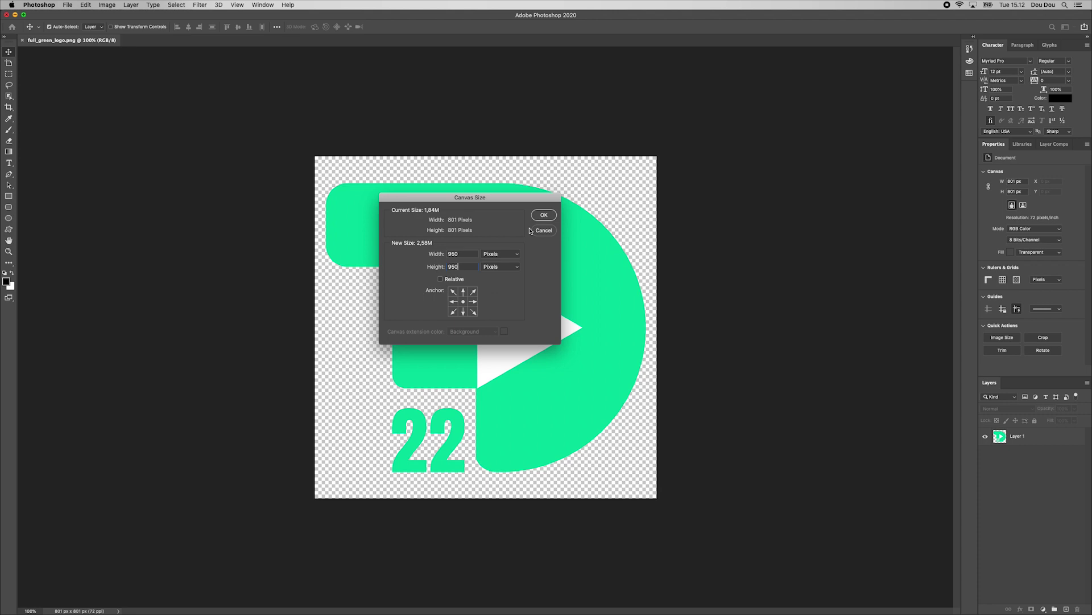
{"action": "key", "text": "Return"}
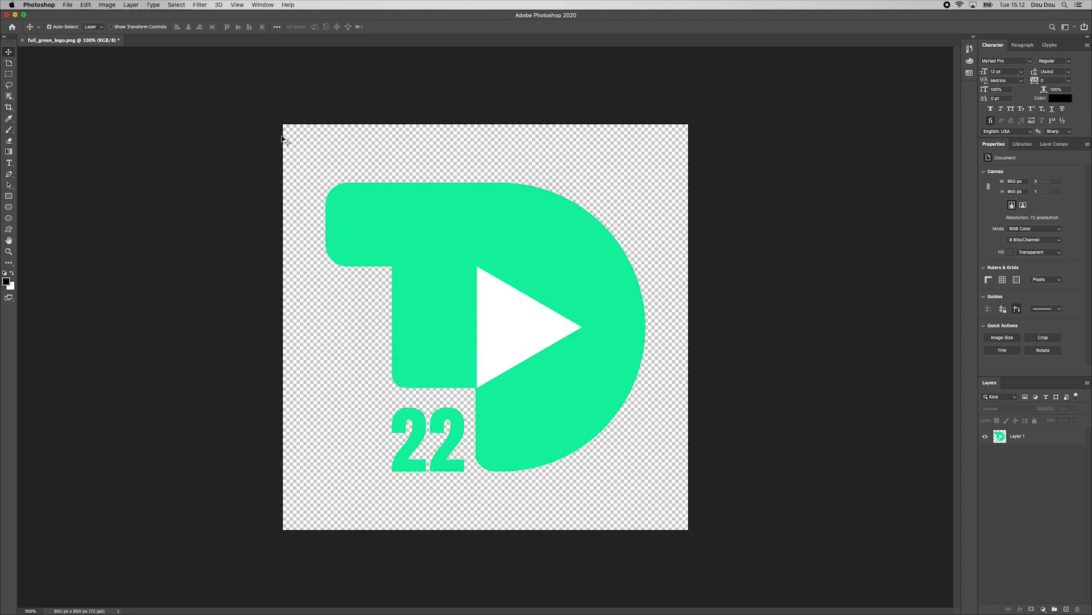
{"action": "left_click", "coordinate": [9, 74]}
{"action": "left_click_drag", "start_coordinate": [289, 129], "coordinate": [686, 170]}
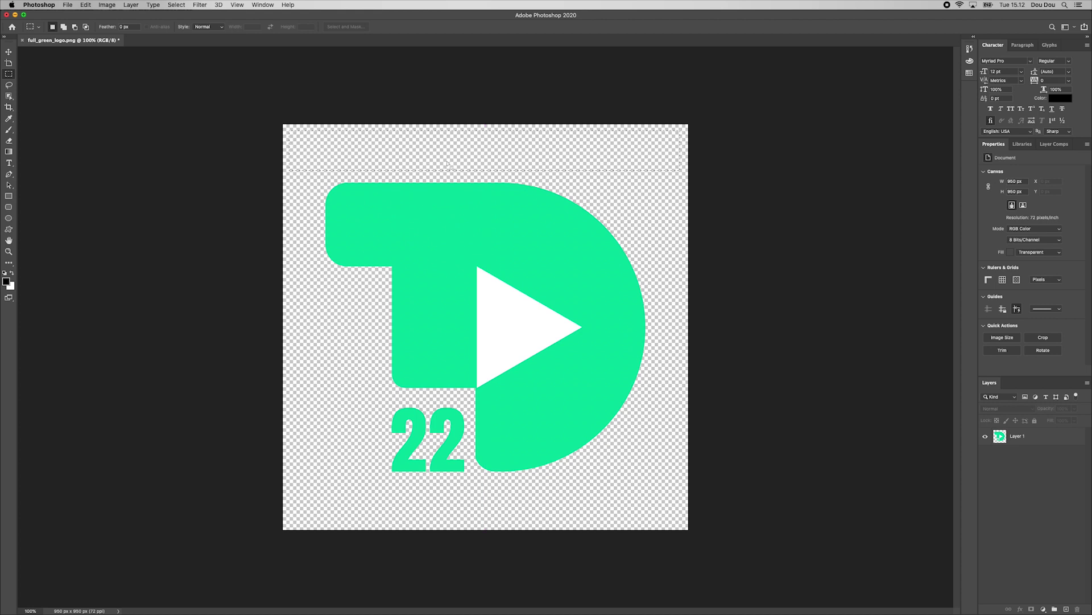
{"action": "key", "text": "v"}
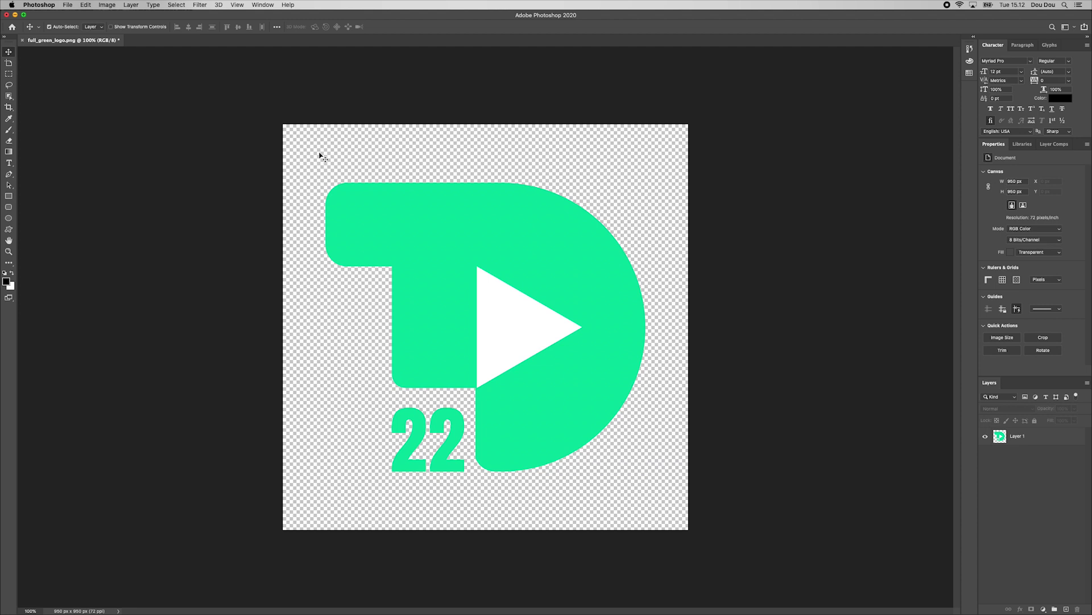
{"action": "left_click", "coordinate": [8, 108]}
{"action": "left_click_drag", "start_coordinate": [486, 131], "coordinate": [487, 152]}
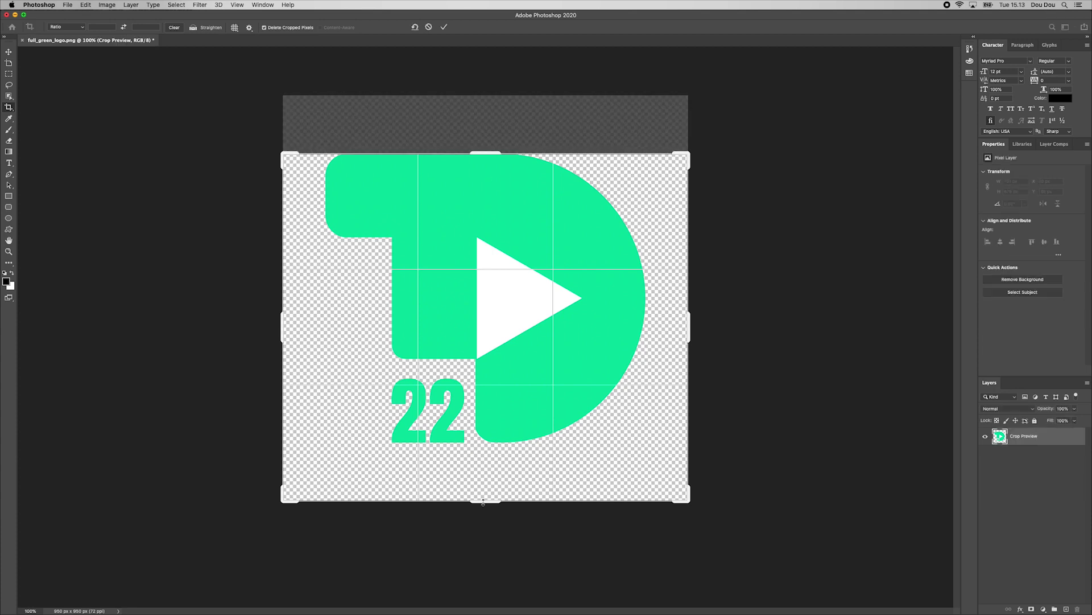
{"action": "left_click_drag", "start_coordinate": [483, 501], "coordinate": [484, 449]}
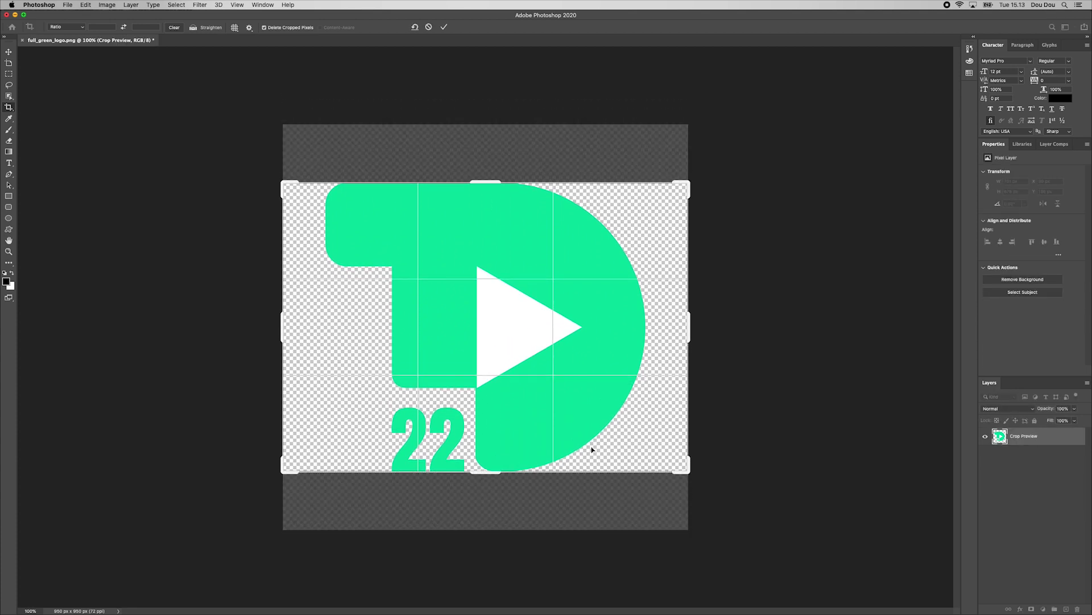
{"action": "key", "text": "Escape"}
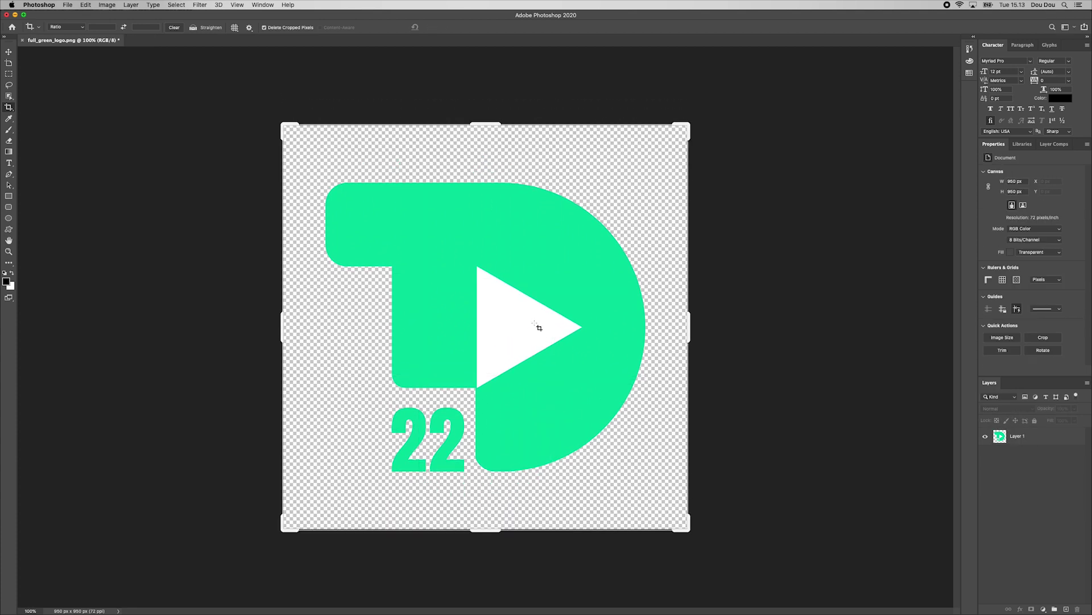
{"action": "left_click", "coordinate": [7, 52]}
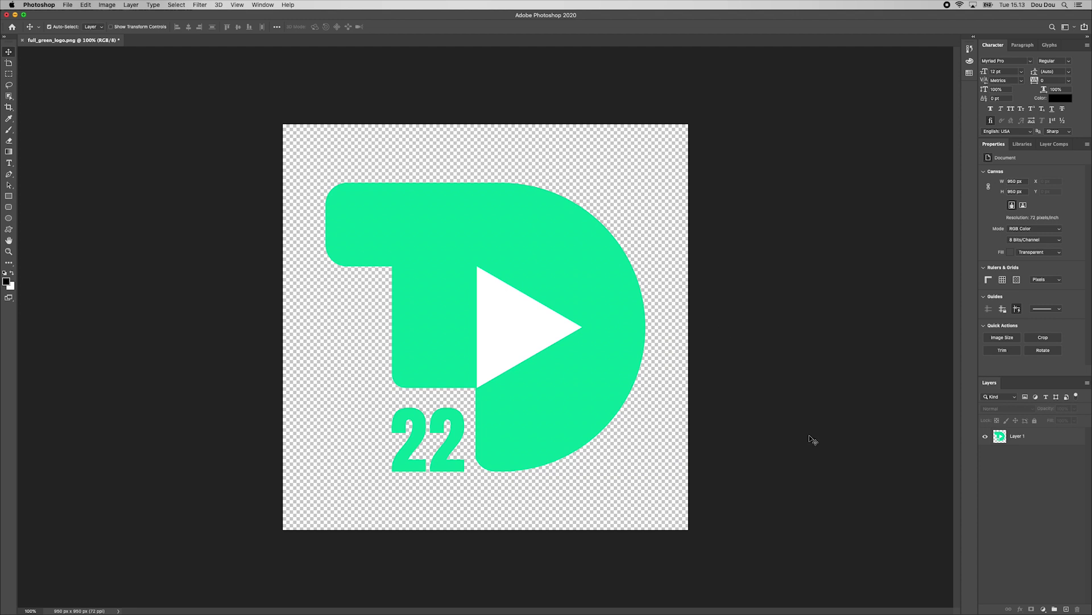
Create Layer 2 above the logo, fill it with white, and set its Fill to 0%
{"action": "left_click", "coordinate": [1067, 609]}
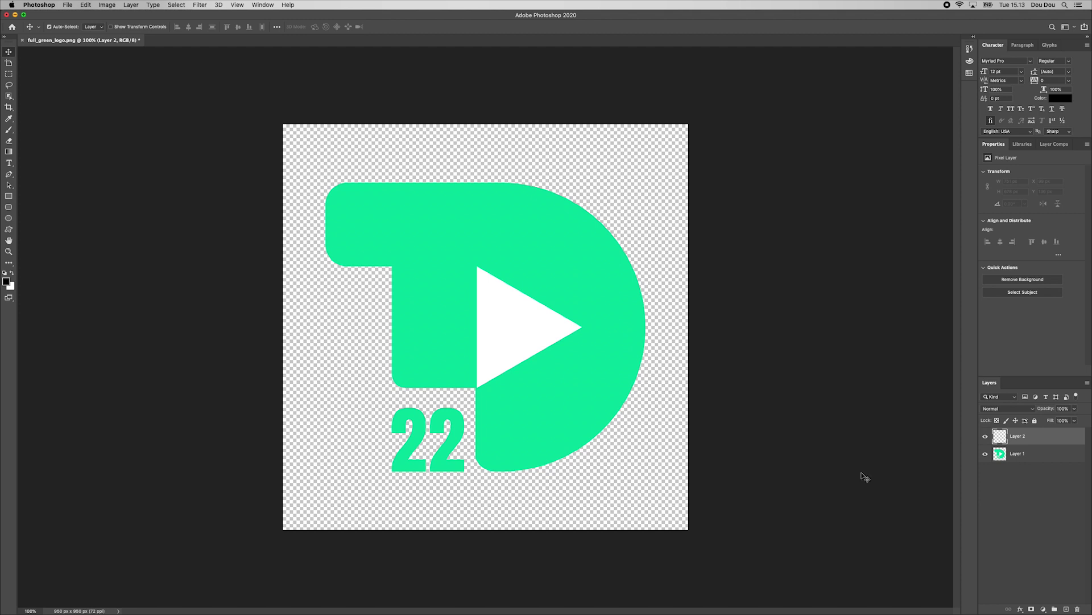
{"action": "key", "text": "x"}
{"action": "left_click", "coordinate": [334, 318]}
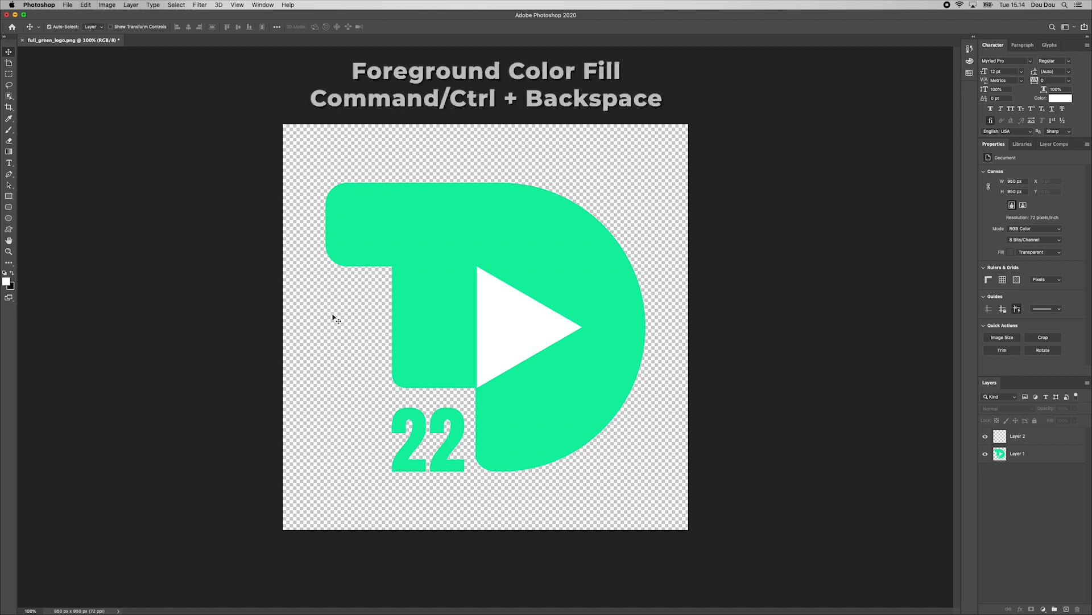
{"action": "left_click", "coordinate": [1024, 435]}
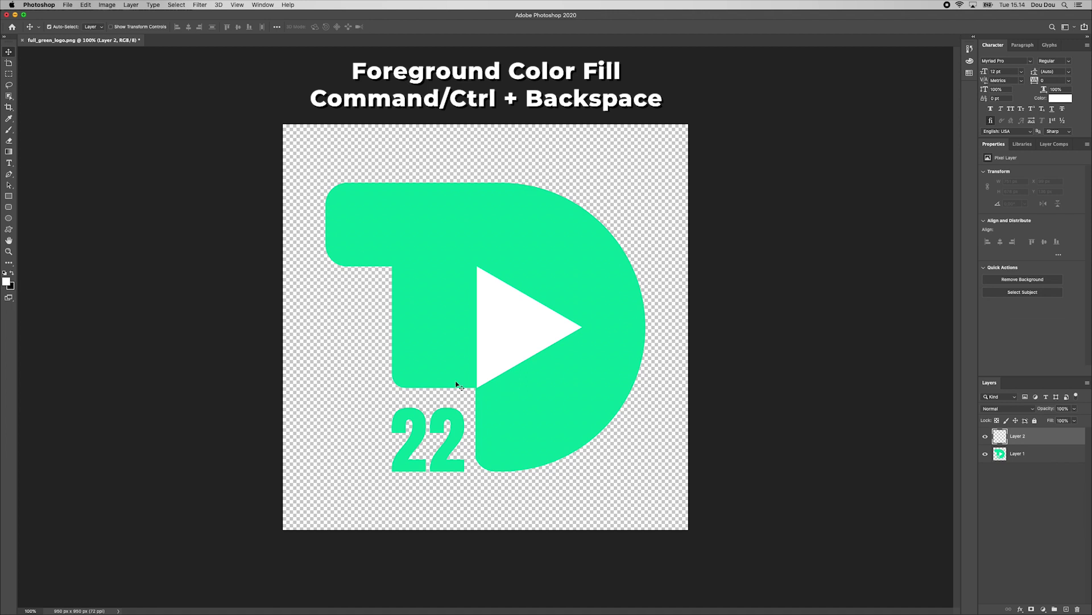
{"action": "key", "text": "alt+BackSpace"}
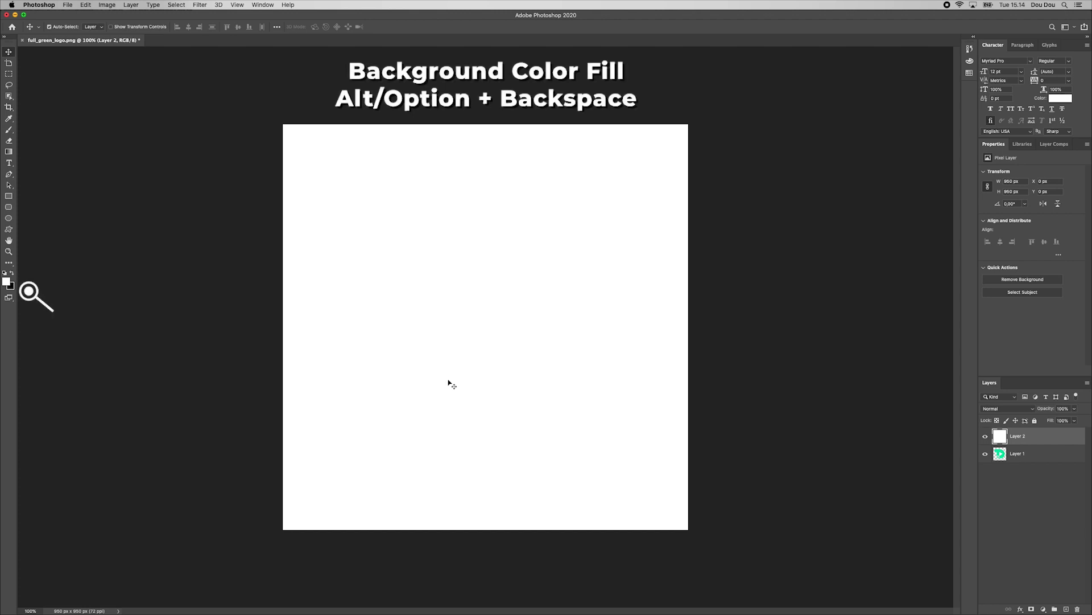
{"action": "key", "text": "super+BackSpace"}
{"action": "key", "text": "alt+BackSpace"}
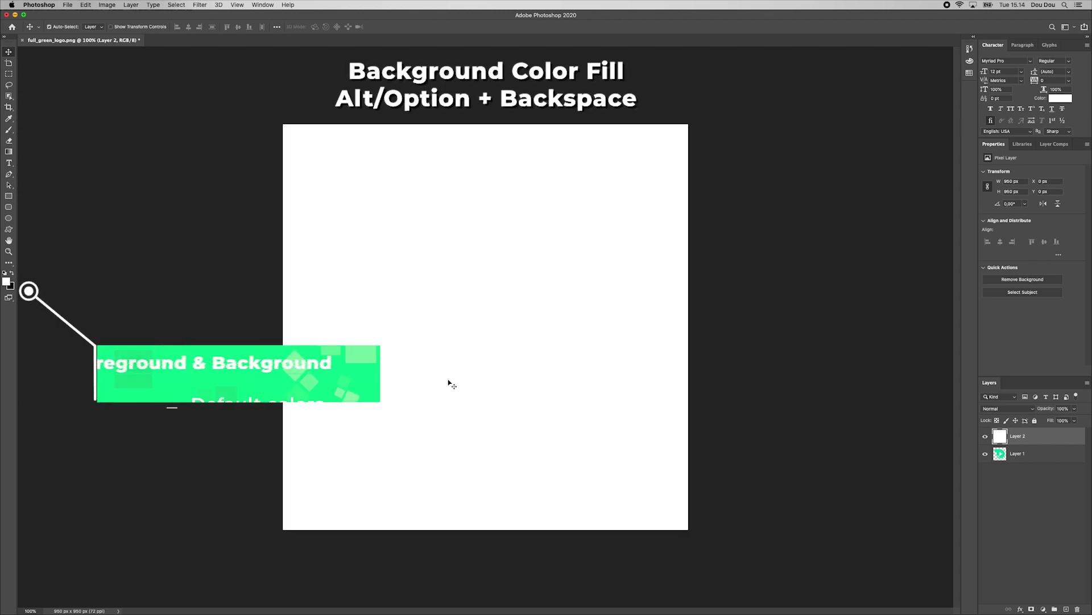
{"action": "left_click", "coordinate": [1060, 420]}
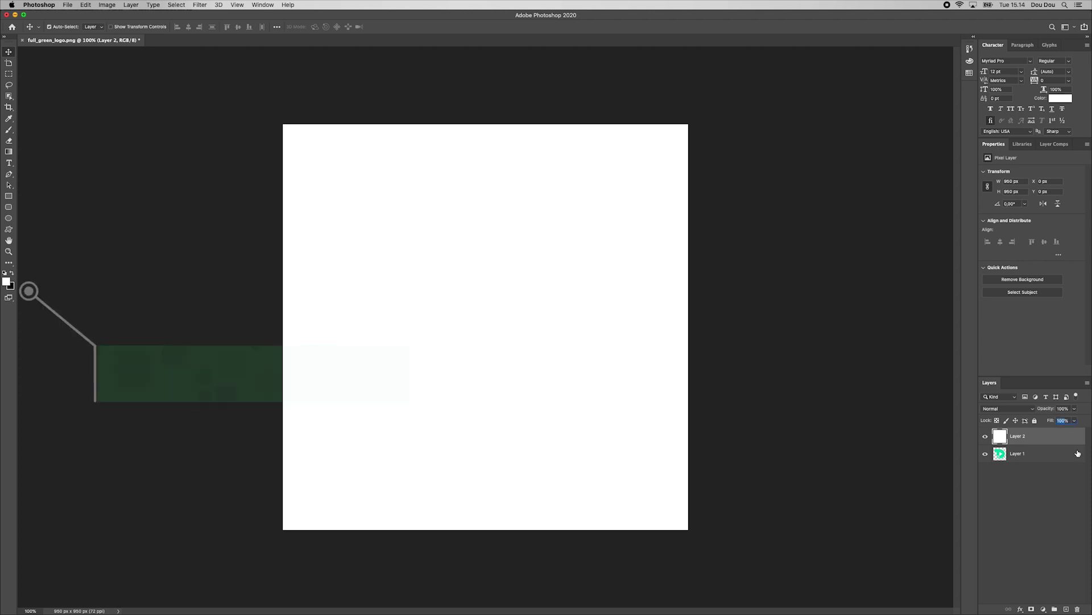
{"action": "type", "text": "0"}
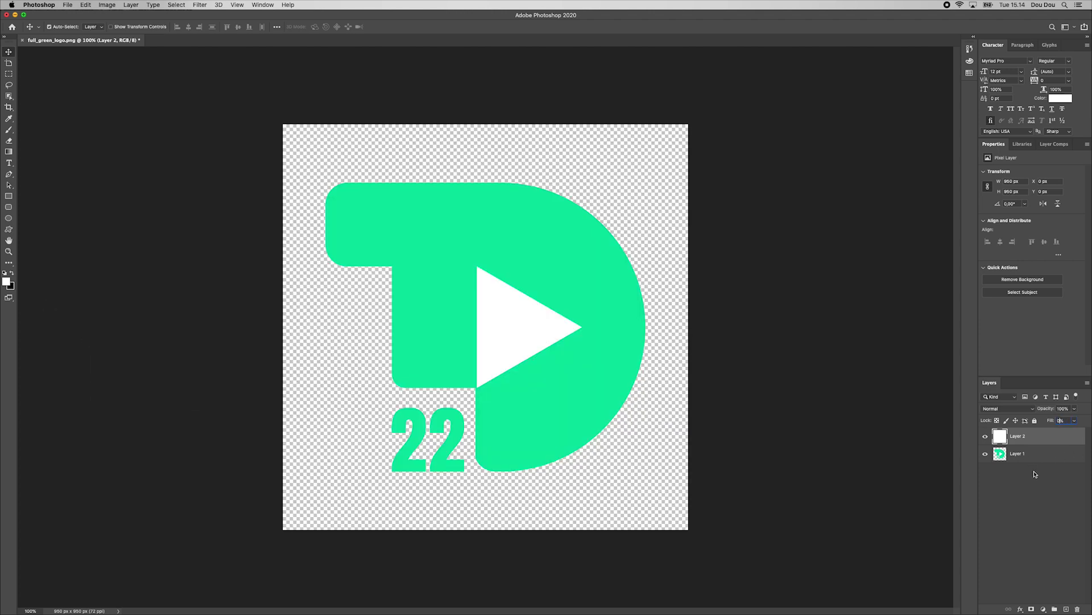
Give Layer 2 a centre-positioned Normal-blend Stroke at 19% opacity
{"action": "double_click", "coordinate": [1038, 442]}
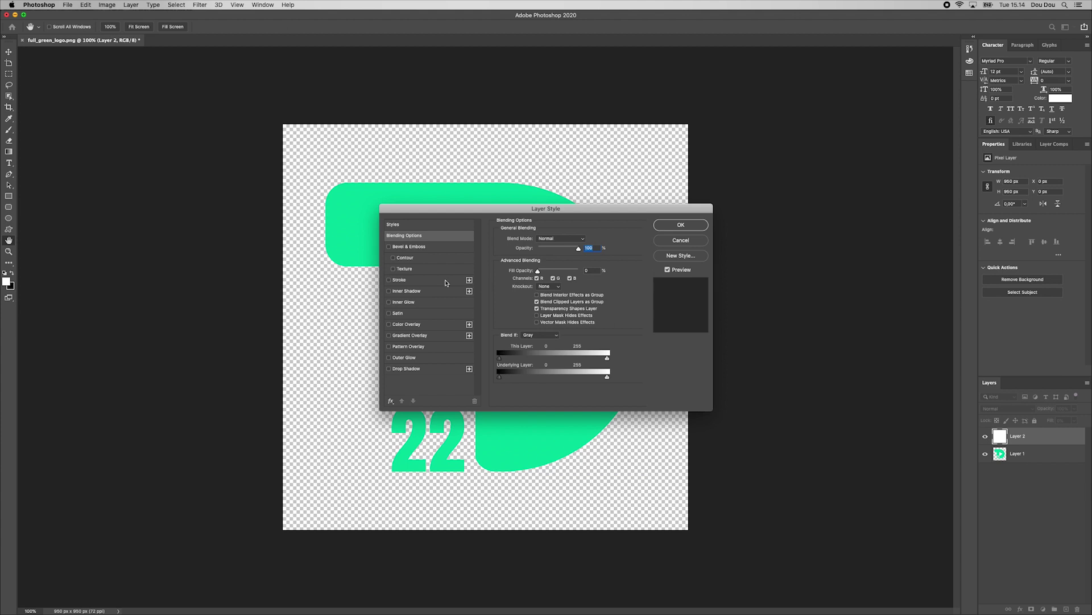
{"action": "left_click", "coordinate": [389, 280]}
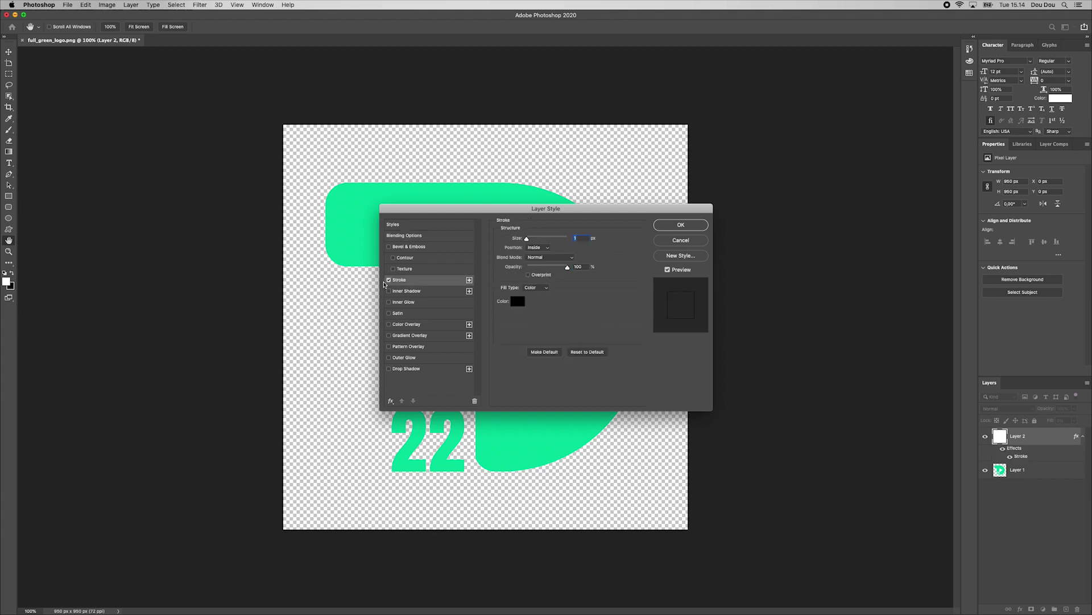
{"action": "left_click", "coordinate": [537, 248]}
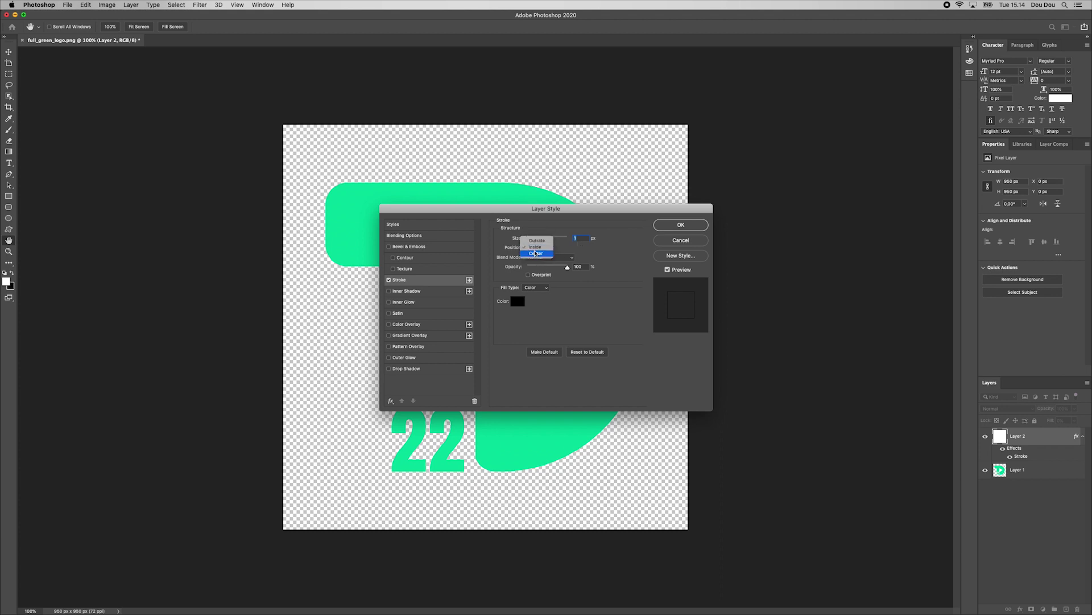
{"action": "left_click", "coordinate": [536, 253]}
{"action": "left_click", "coordinate": [550, 259]}
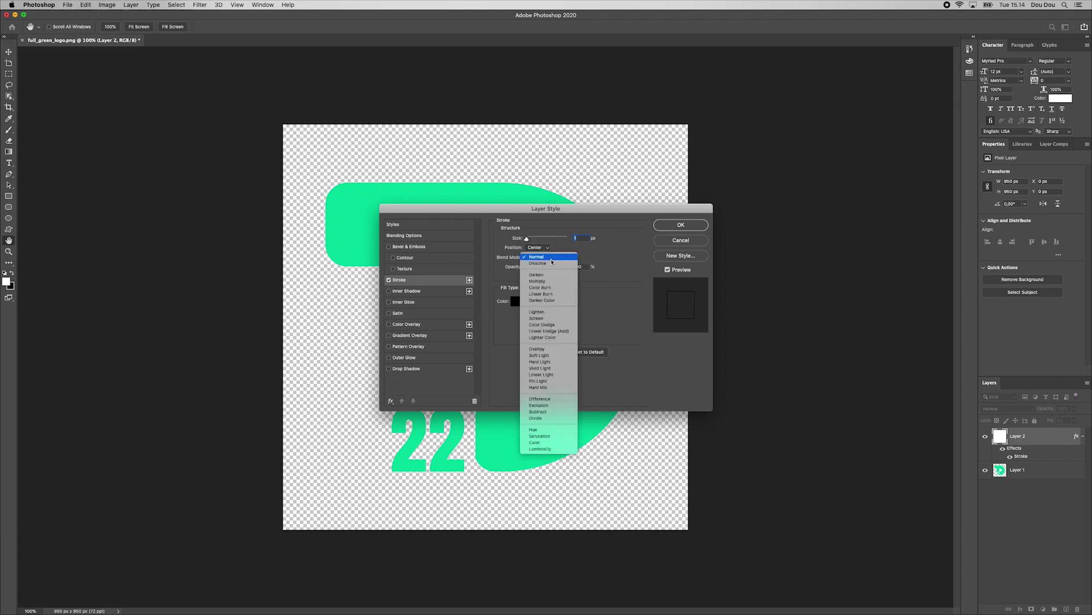
{"action": "left_click", "coordinate": [551, 260]}
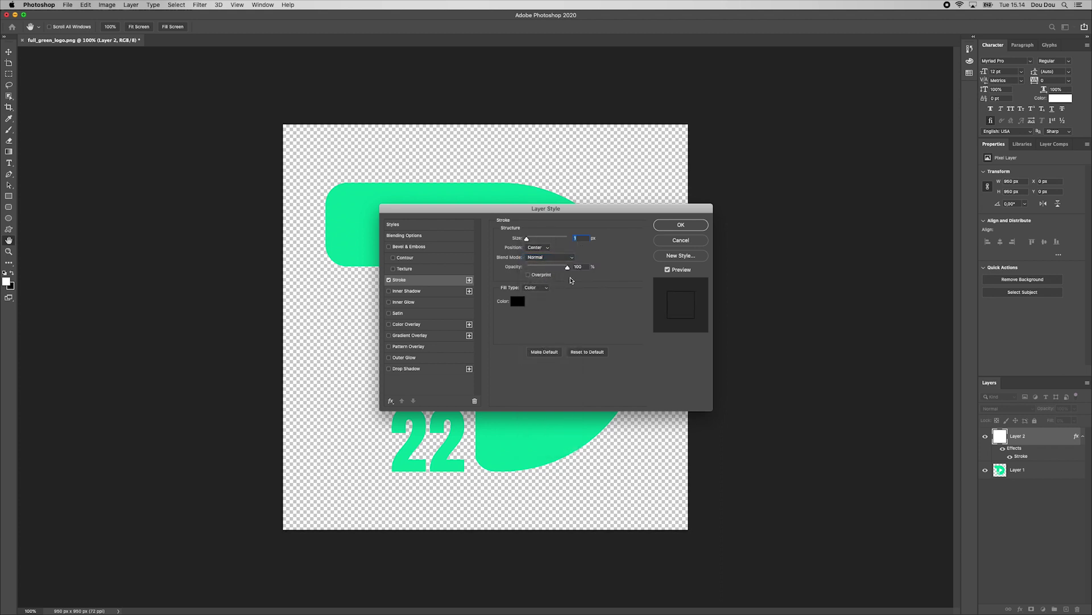
{"action": "left_click_drag", "start_coordinate": [565, 270], "coordinate": [535, 271]}
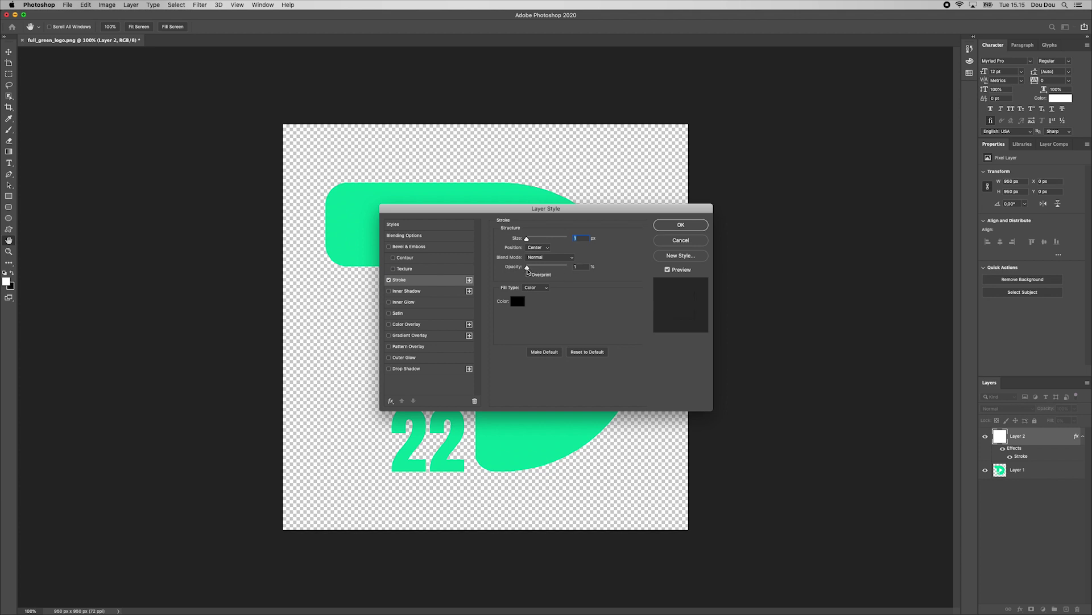
{"action": "left_click", "coordinate": [680, 226]}
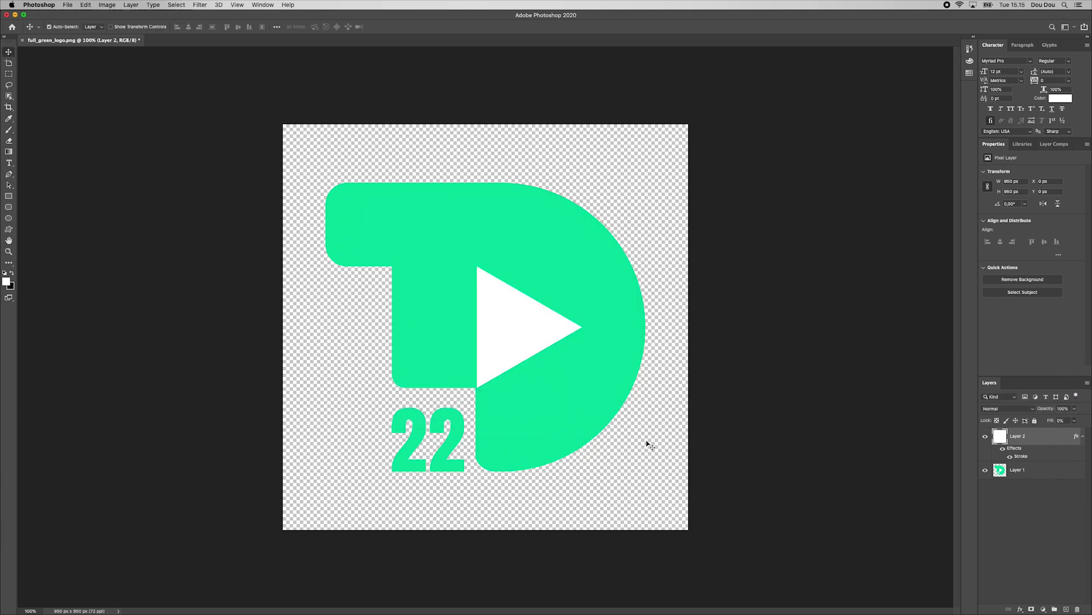
Save the logo as full_green_logo.psd on the computer, accepting the default Photoshop format options
{"action": "key", "text": "super+s"}
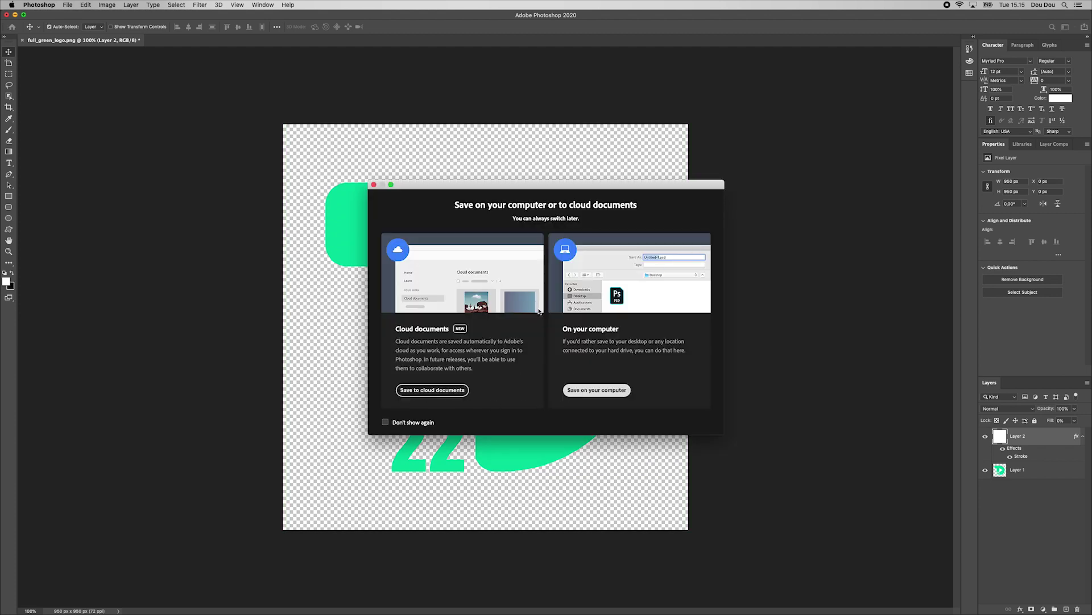
{"action": "key", "text": "Return"}
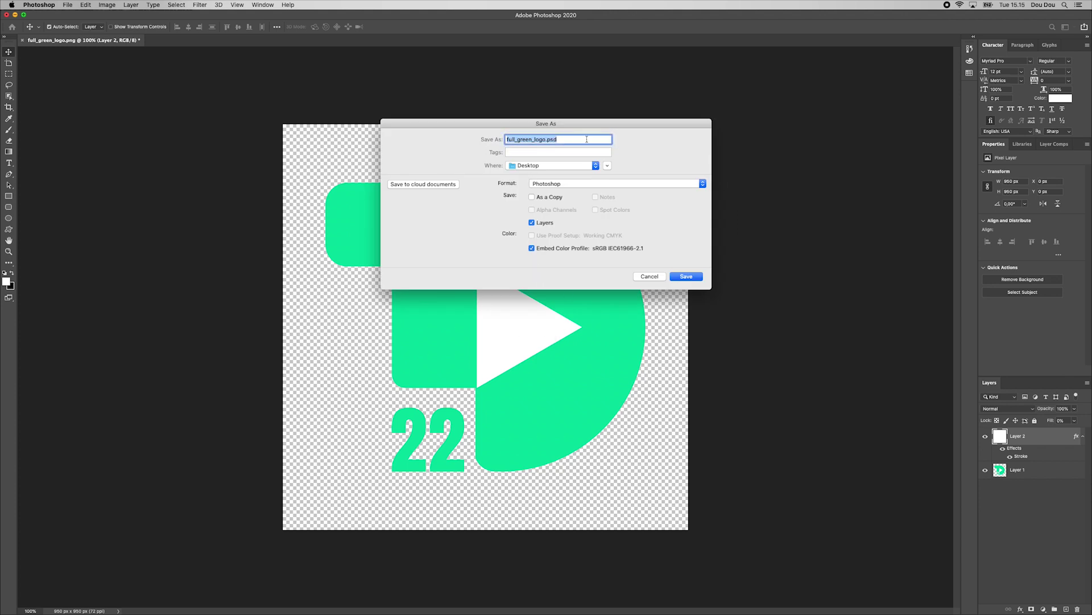
{"action": "left_click", "coordinate": [694, 277]}
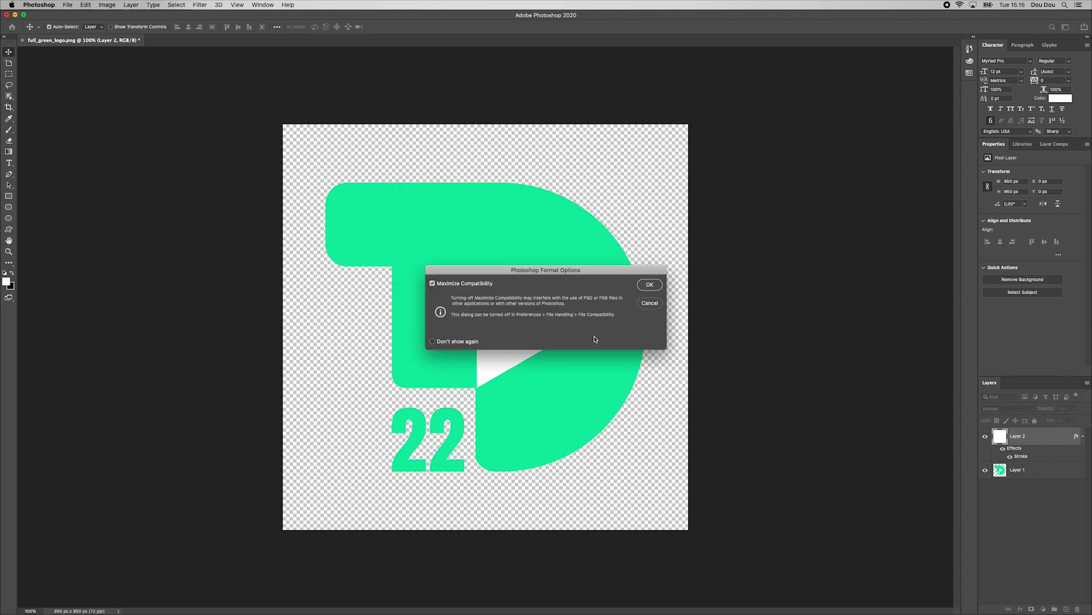
{"action": "left_click", "coordinate": [650, 285]}
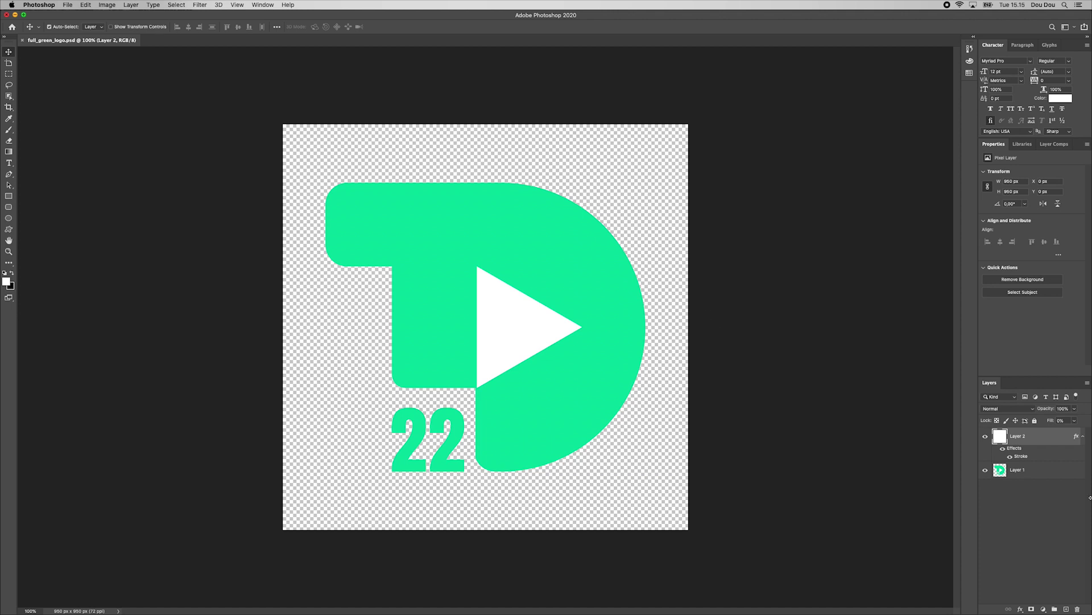
Collapse Layer 2's effects and set its Fill to 100% with Opacity at 1%
{"action": "left_click", "coordinate": [1084, 437]}
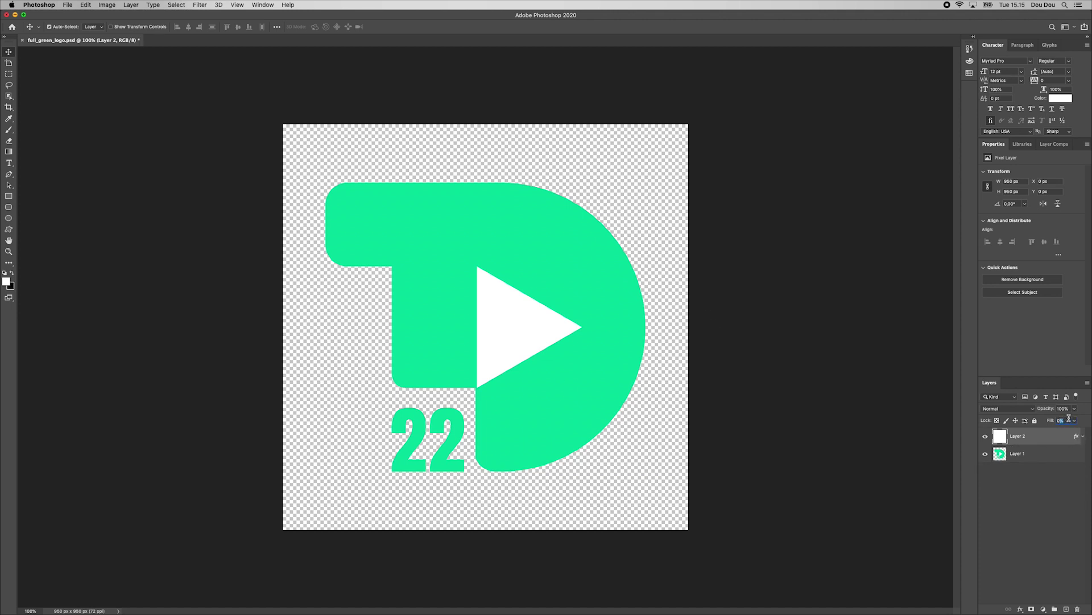
{"action": "left_click", "coordinate": [1075, 420]}
{"action": "mouse_move", "coordinate": [1050, 433]}
{"action": "left_mouse_down"}
{"action": "mouse_move", "coordinate": [1074, 413]}
{"action": "mouse_move", "coordinate": [1037, 423]}
{"action": "left_mouse_up"}
{"action": "left_click", "coordinate": [1041, 440]}
Pick the Brush tool and set its size to 1 px and opacity to 50%
{"action": "left_click", "coordinate": [8, 130]}
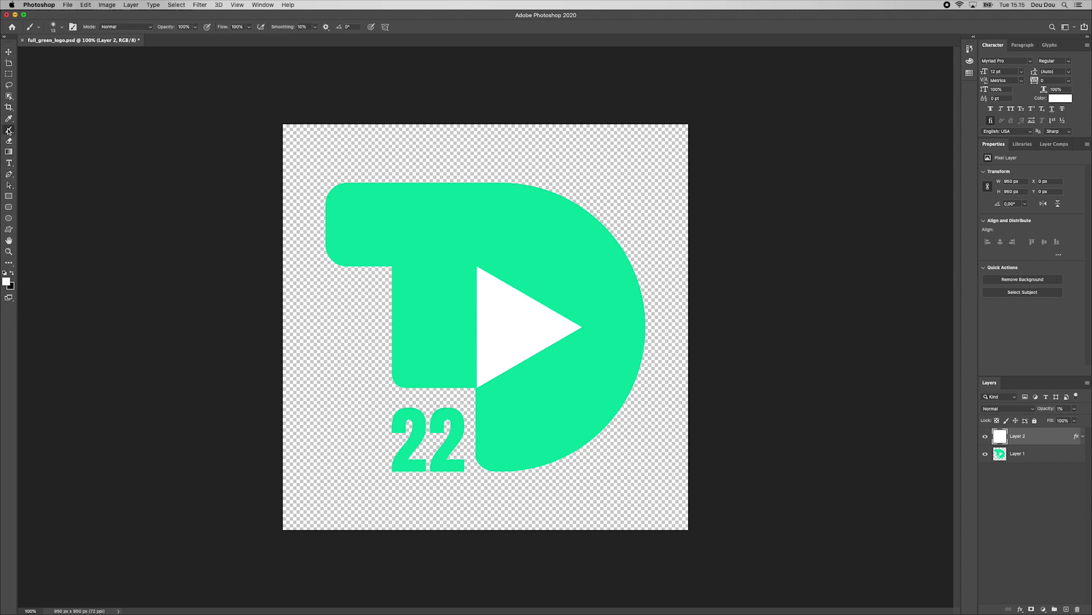
{"action": "left_click", "coordinate": [57, 28]}
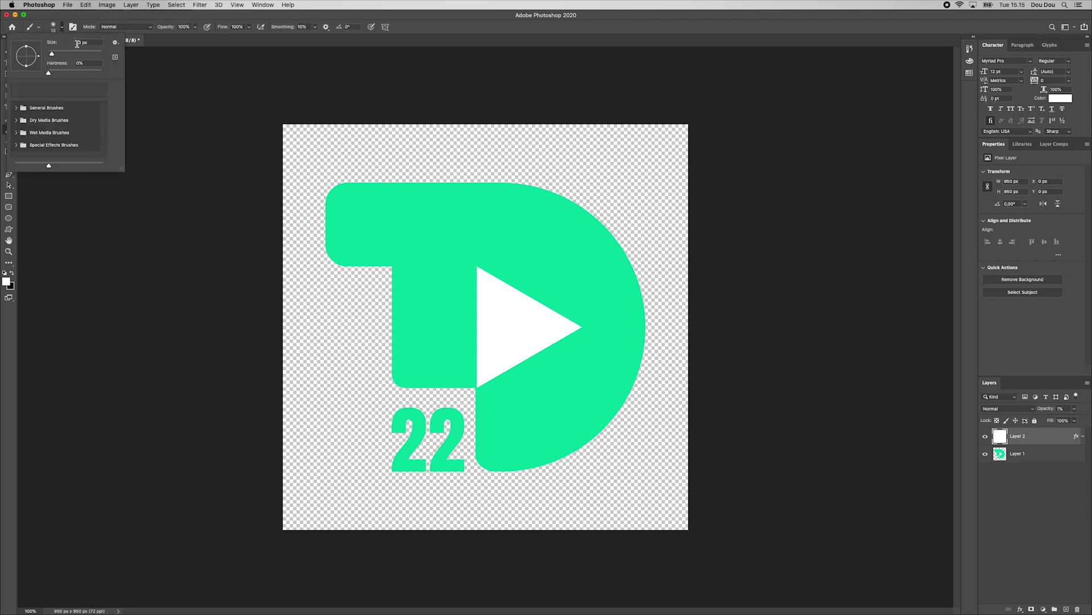
{"action": "left_click", "coordinate": [82, 41]}
{"action": "type", "text": "1"}
{"action": "left_click", "coordinate": [180, 27]}
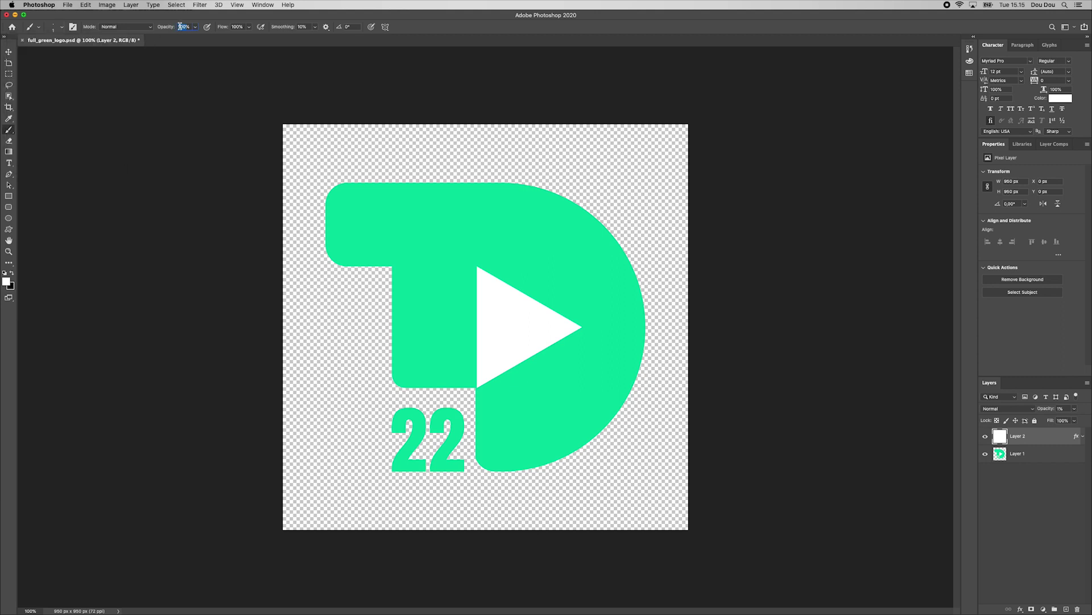
{"action": "type", "text": "50"}
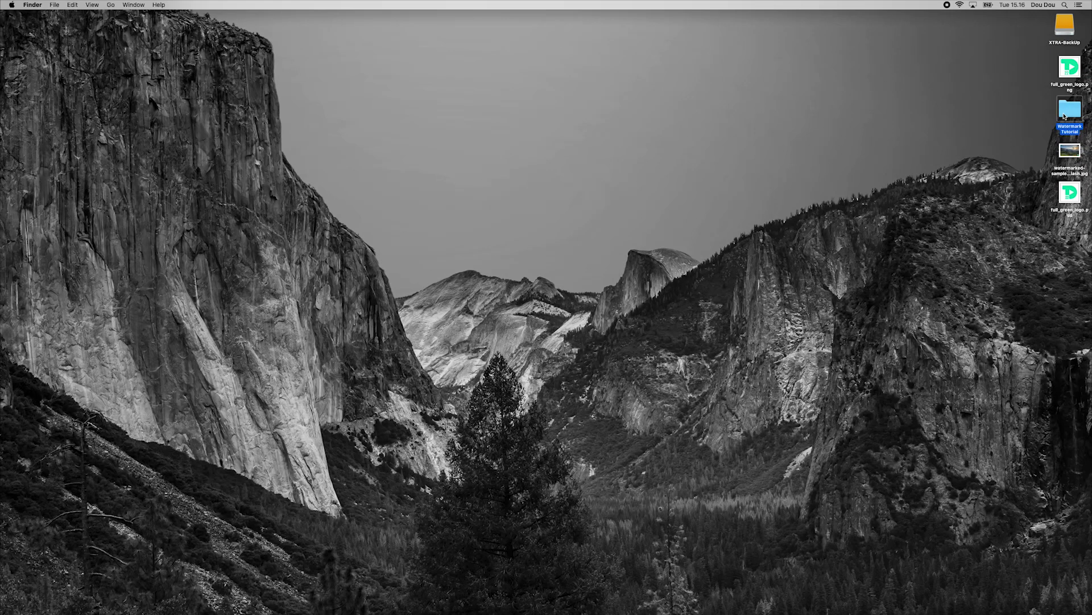
Open the Watermark Tutorial folder and Quick Look through its selected photos one by one
{"action": "double_click", "coordinate": [1064, 114]}
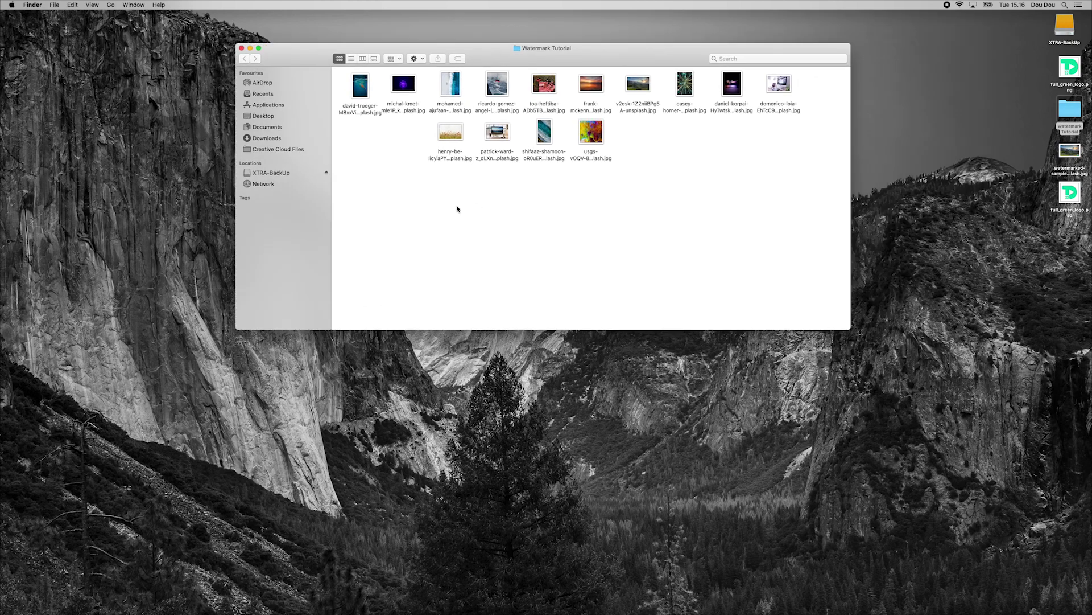
{"action": "left_click_drag", "start_coordinate": [354, 198], "coordinate": [731, 105]}
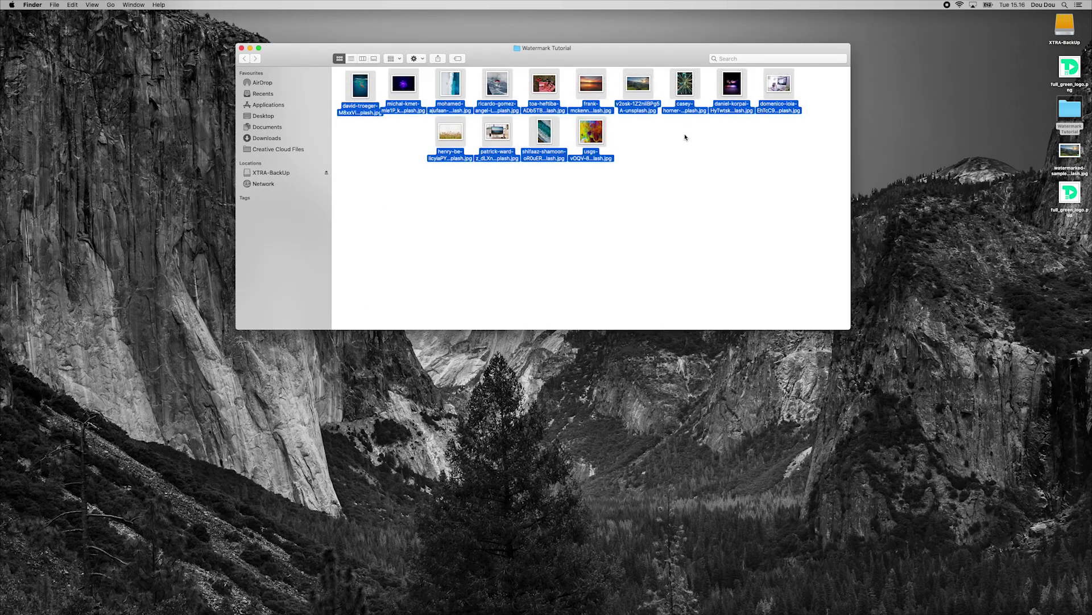
{"action": "key", "text": "space"}
{"action": "left_click", "coordinate": [95, 22]}
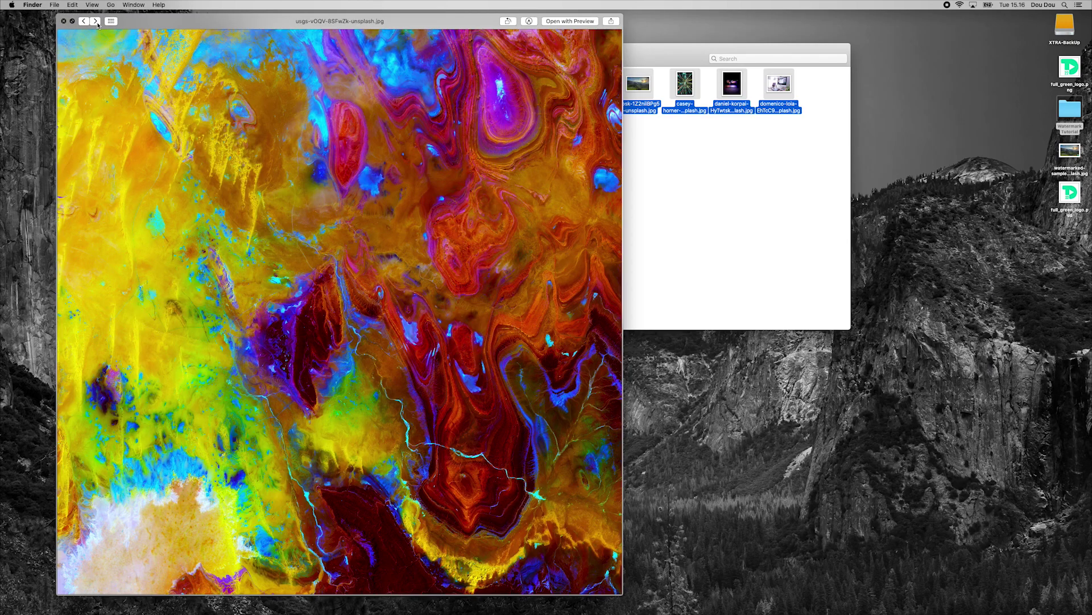
{"action": "left_click", "coordinate": [96, 21]}
{"action": "left_click", "coordinate": [95, 22]}
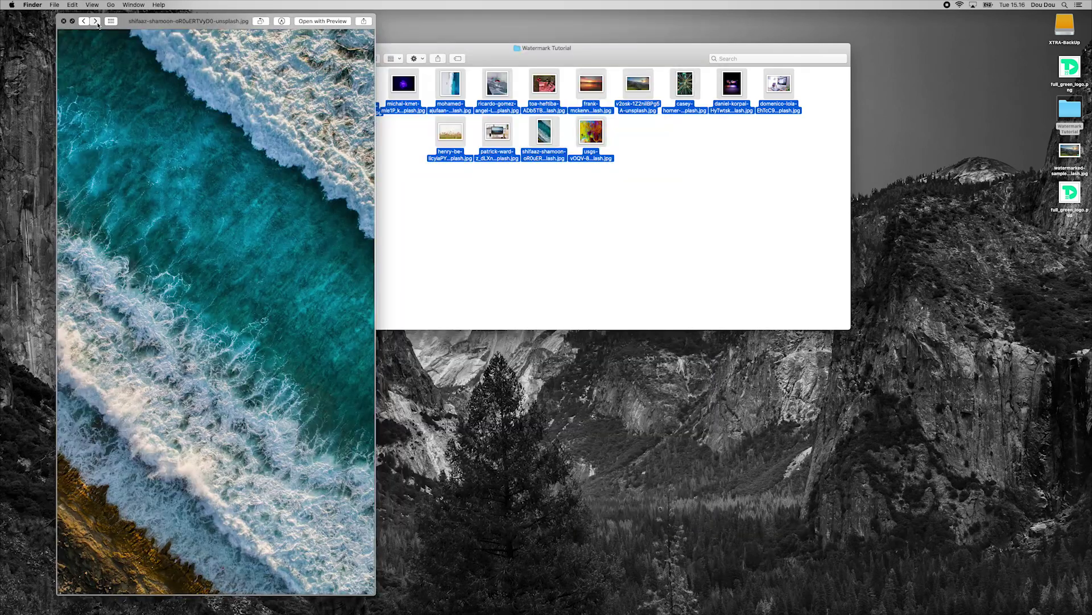
{"action": "left_click", "coordinate": [96, 22]}
{"action": "left_click", "coordinate": [97, 23]}
{"action": "left_click", "coordinate": [97, 23]}
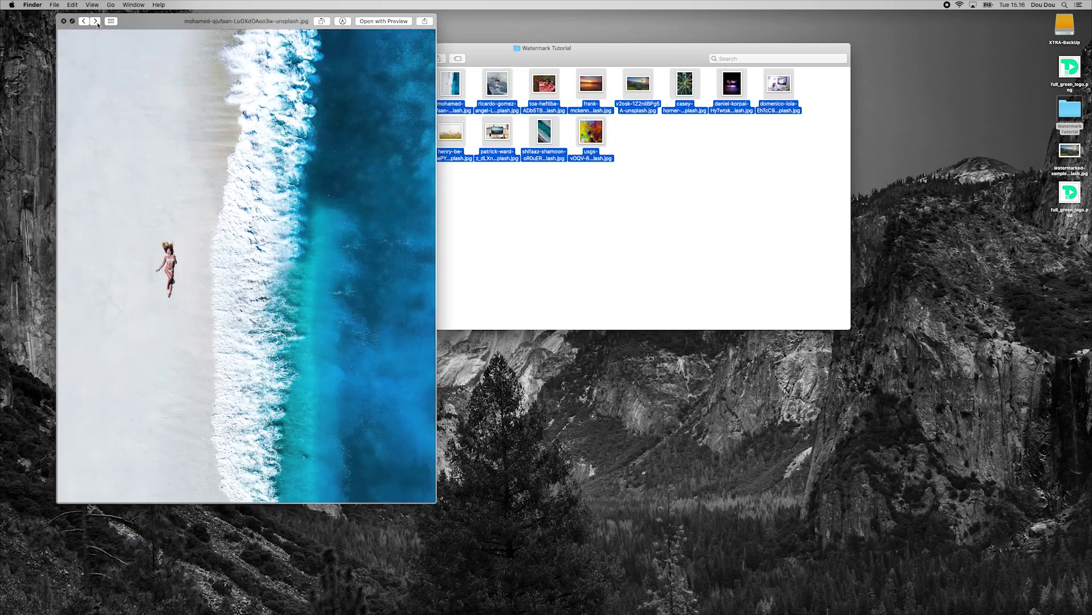
{"action": "left_click", "coordinate": [97, 24]}
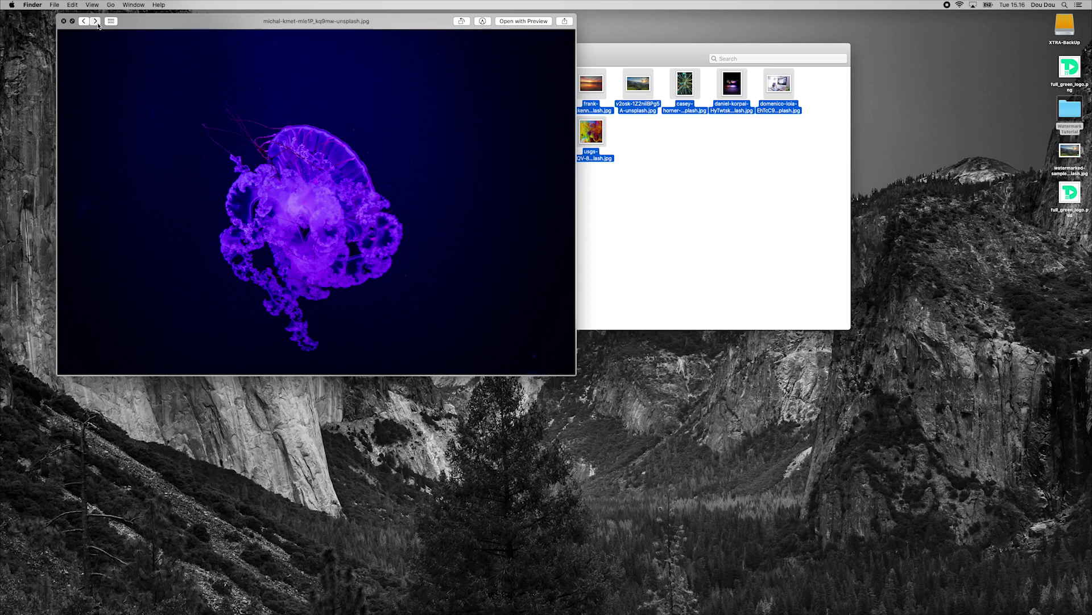
{"action": "left_click", "coordinate": [98, 24]}
{"action": "left_click", "coordinate": [97, 24]}
{"action": "key", "text": "space"}
Quick Look the sample watermarked with the green D22 logo, then select the usgs photo
{"action": "left_click", "coordinate": [518, 244]}
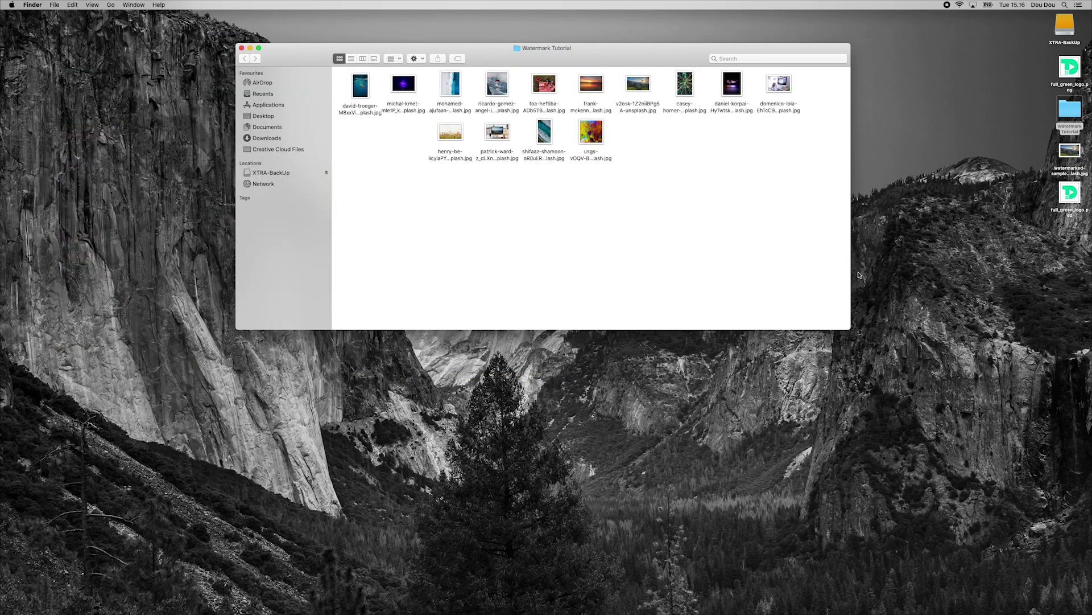
{"action": "left_click", "coordinate": [1070, 153]}
{"action": "key", "text": "space"}
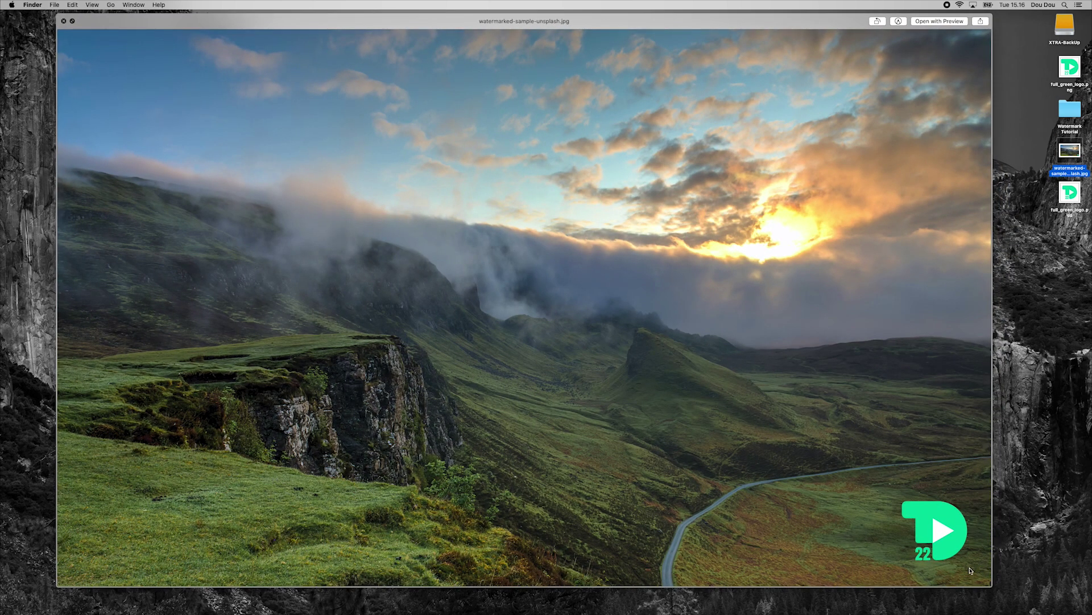
{"action": "key", "text": "space"}
{"action": "left_click", "coordinate": [591, 137]}
Open usgs-vOQV-8SFwZk-unsplash.jpg with Adobe Photoshop 2020 from Finder's context menu
{"action": "right_click", "coordinate": [591, 137]}
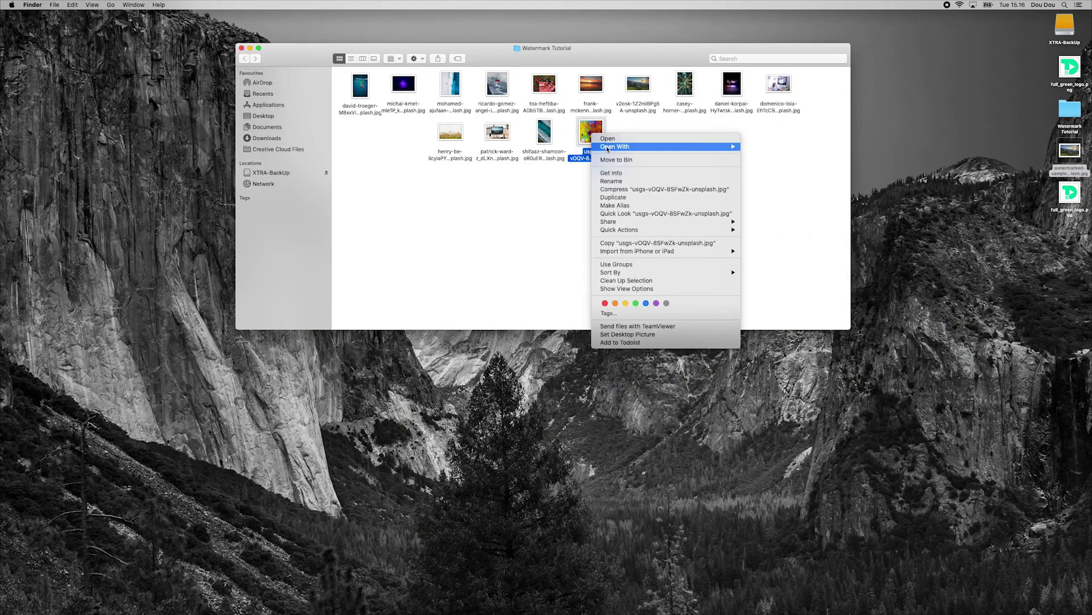
{"action": "mouse_move", "coordinate": [711, 147]}
{"action": "left_click", "coordinate": [773, 169]}
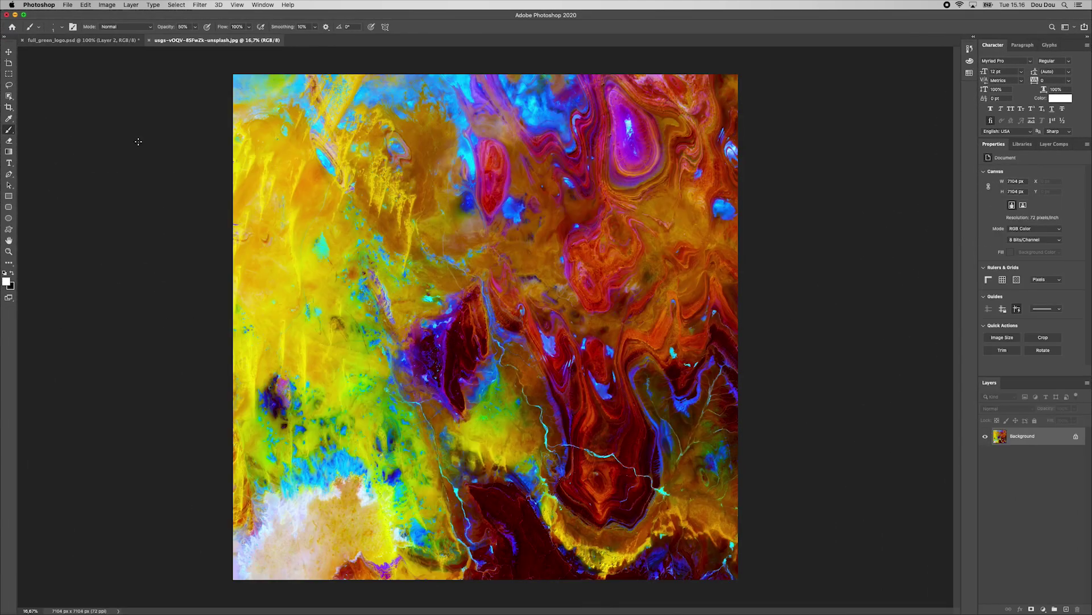
Show the Actions panel from Photoshop's Window menu
{"action": "left_click", "coordinate": [42, 4]}
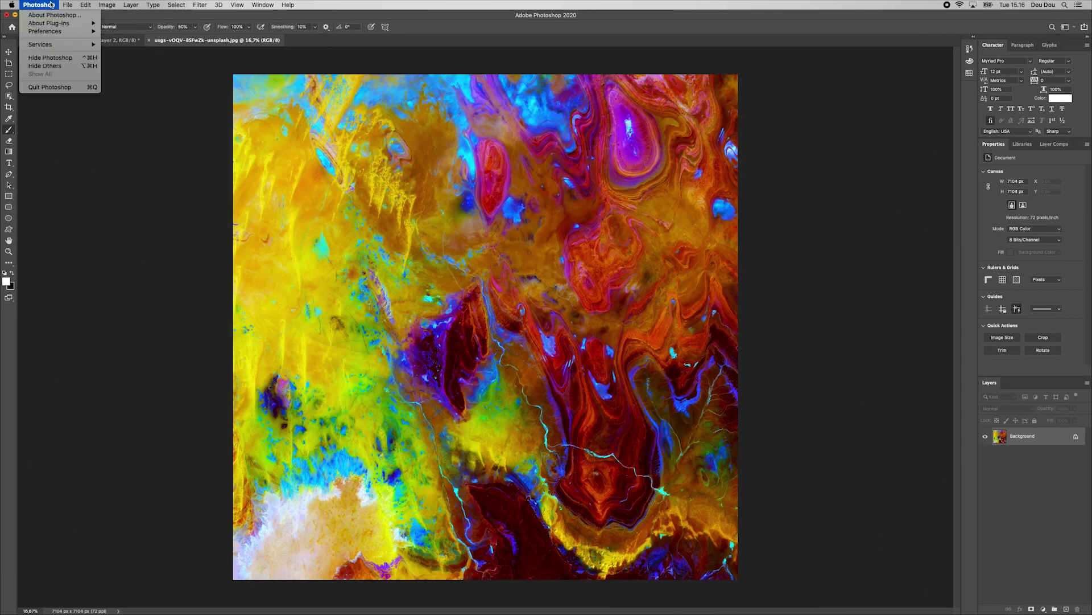
{"action": "mouse_move", "coordinate": [67, 4]}
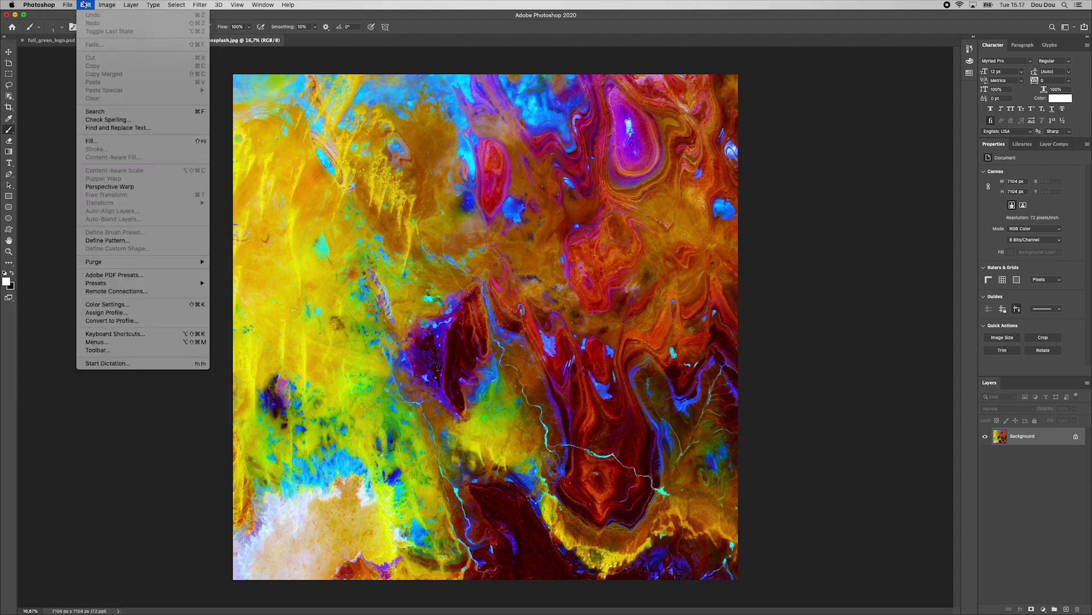
{"action": "mouse_move", "coordinate": [262, 5]}
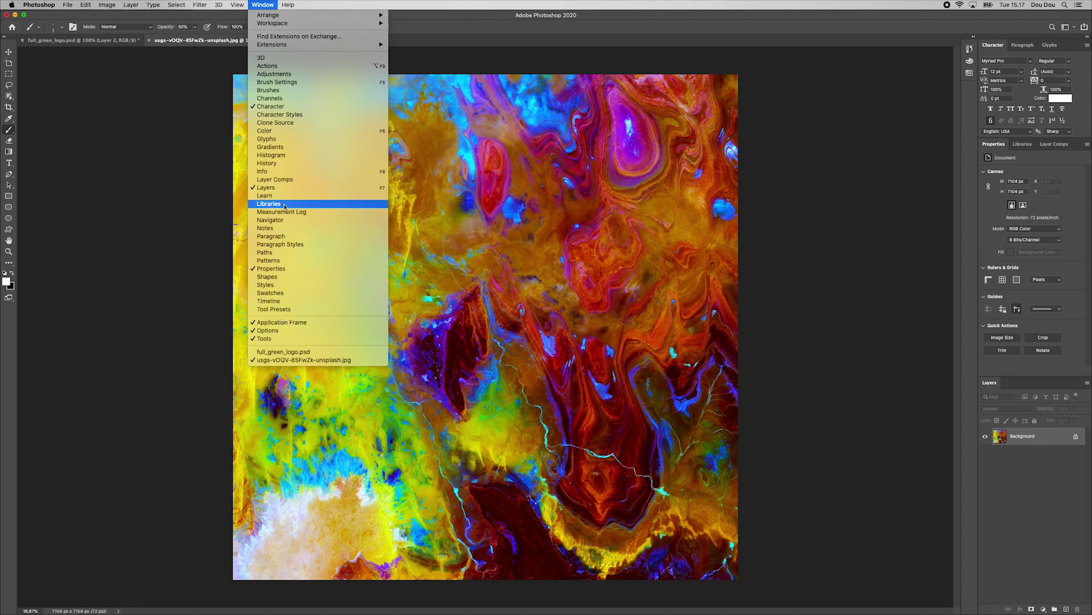
{"action": "left_click", "coordinate": [285, 66]}
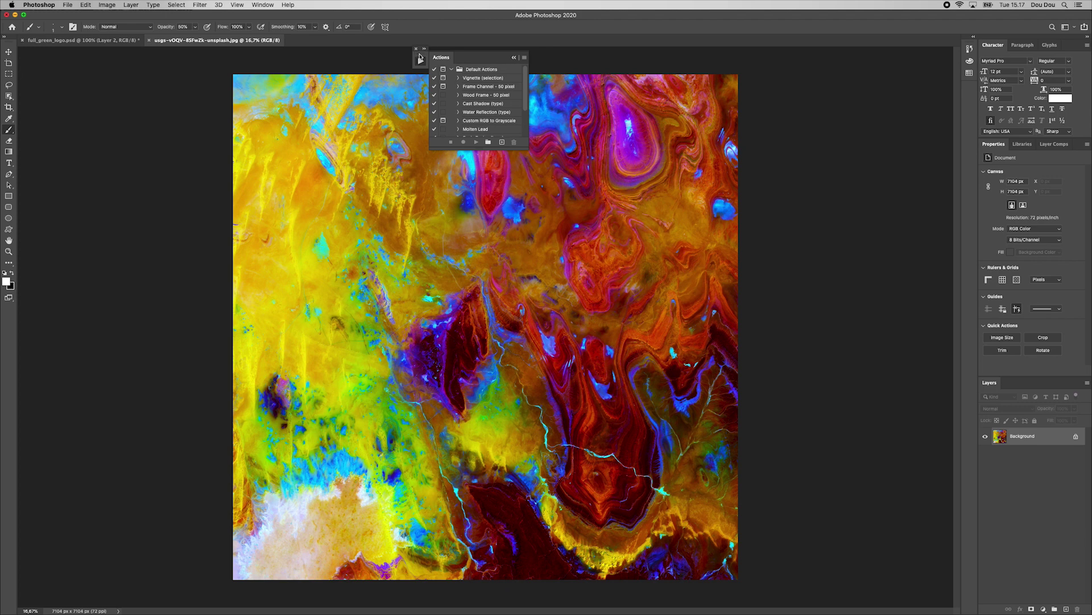
Dock the Actions panel in the right panel group, expand it, and make it taller to show more actions
{"action": "left_click_drag", "start_coordinate": [420, 58], "coordinate": [971, 92]}
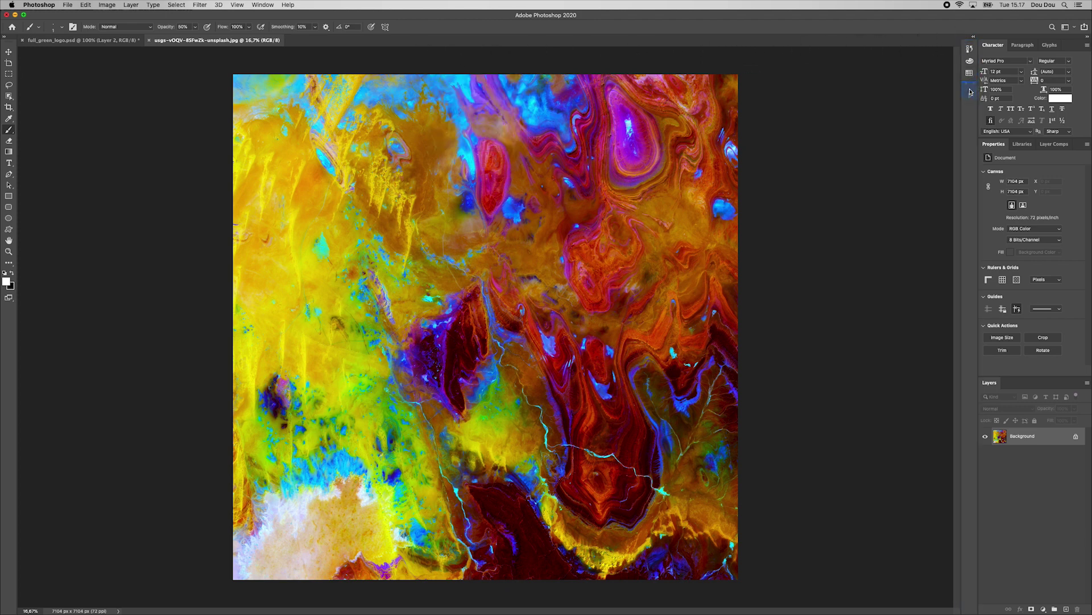
{"action": "left_click", "coordinate": [970, 91]}
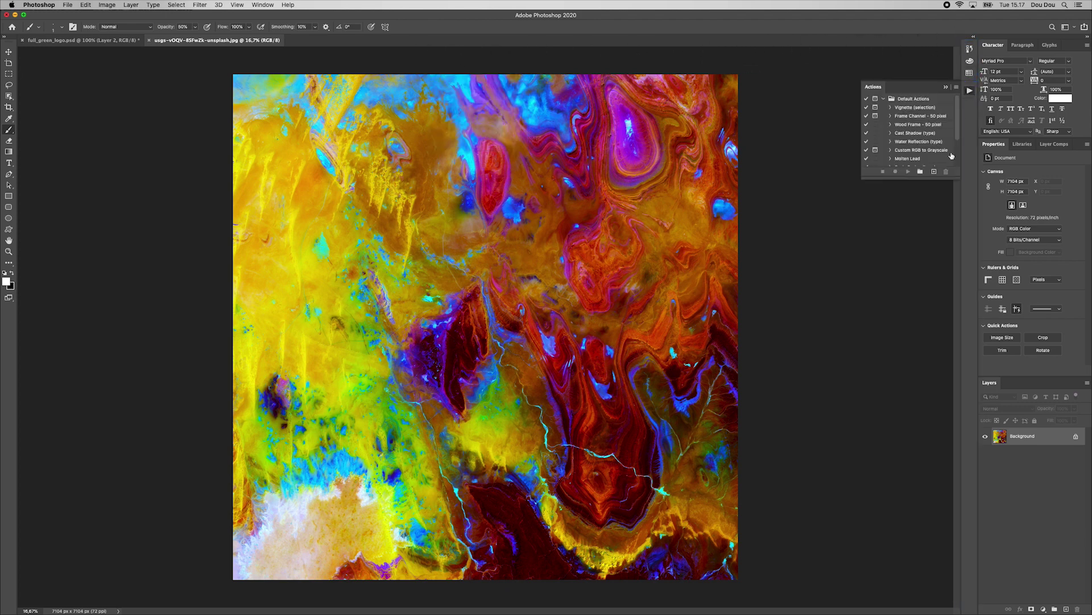
{"action": "left_click_drag", "start_coordinate": [953, 179], "coordinate": [956, 420]}
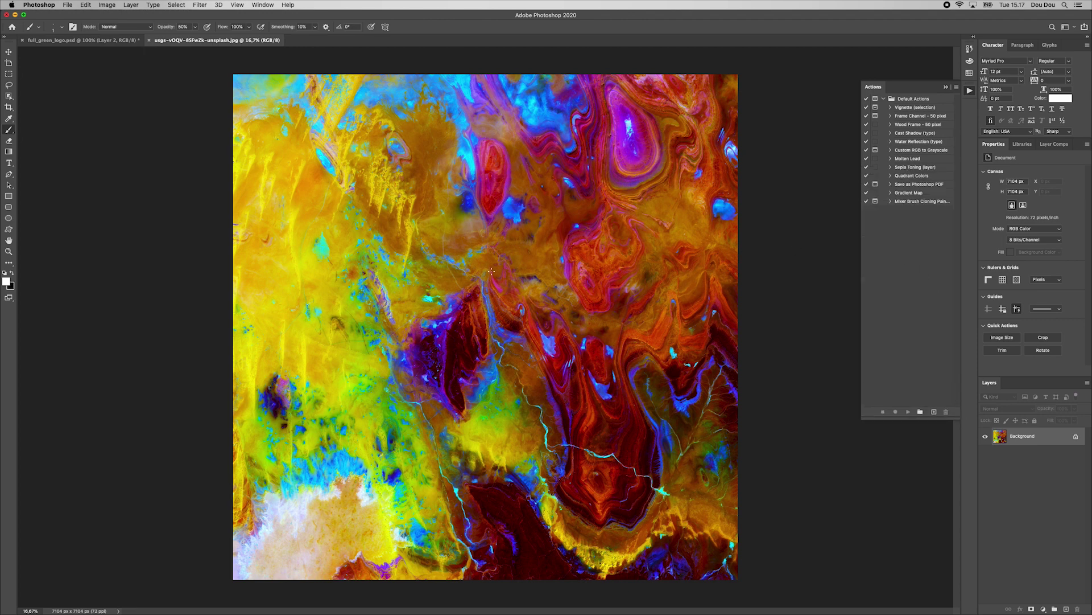
{"action": "left_click", "coordinate": [8, 51]}
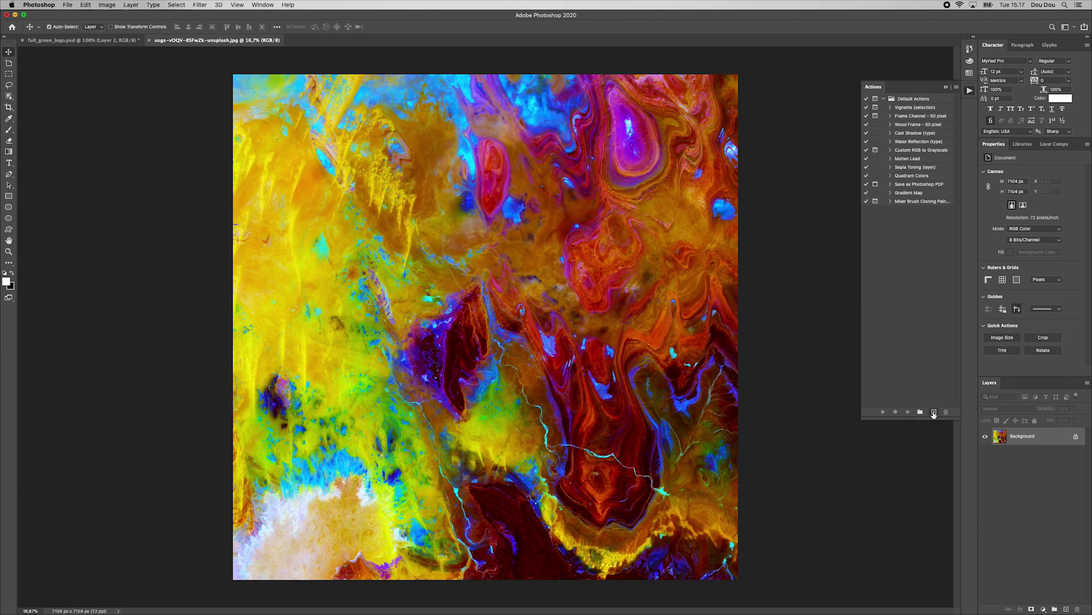
Create a new action named 'Batch watermarking' in Default Actions and start recording
{"action": "left_click", "coordinate": [934, 414]}
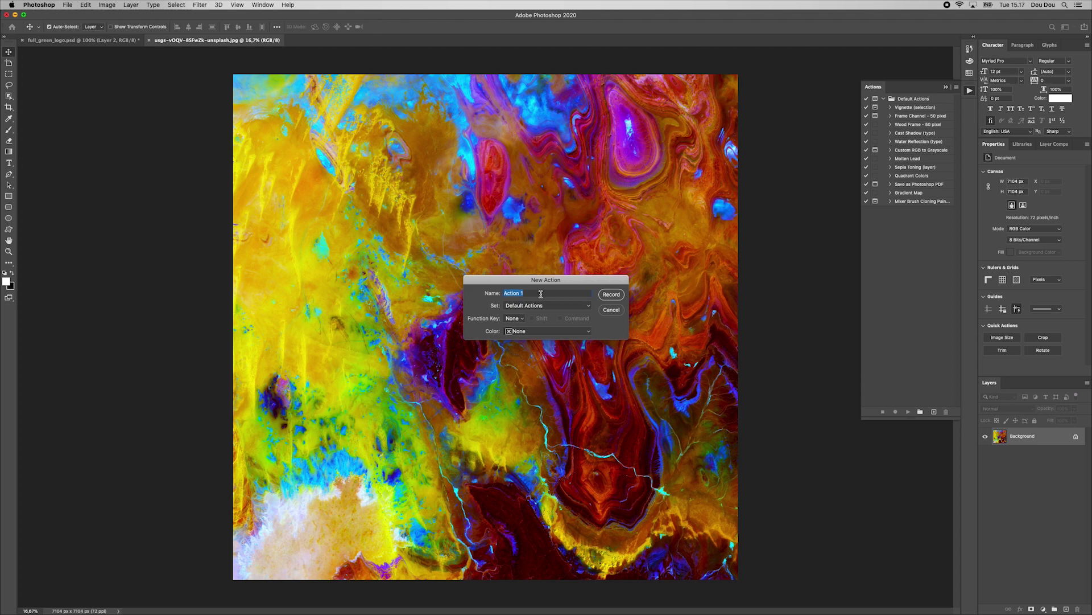
{"action": "type", "text": "Ba"}
{"action": "type", "text": "tch watermarking"}
{"action": "left_click", "coordinate": [610, 293]}
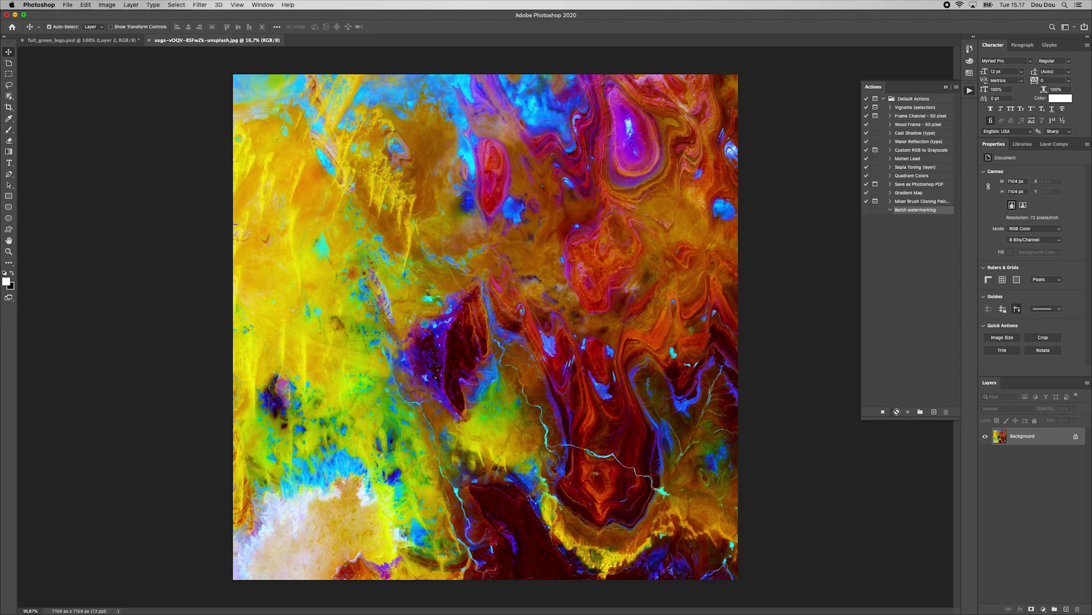
Place full_green_logo.psd as an embedded object on the photo and scale it down small
{"action": "left_click", "coordinate": [68, 6]}
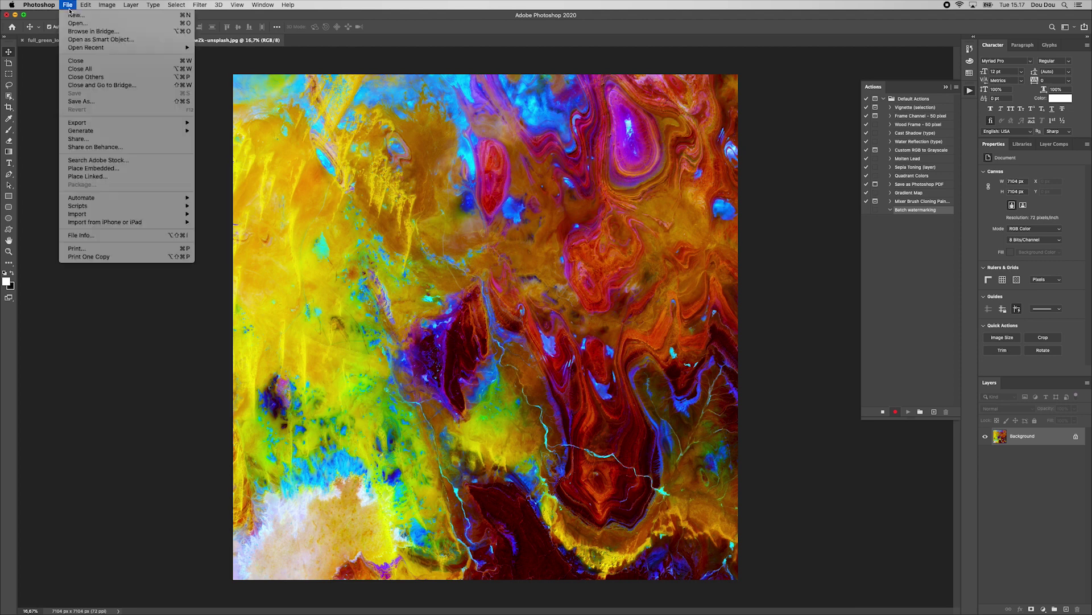
{"action": "left_click", "coordinate": [100, 169]}
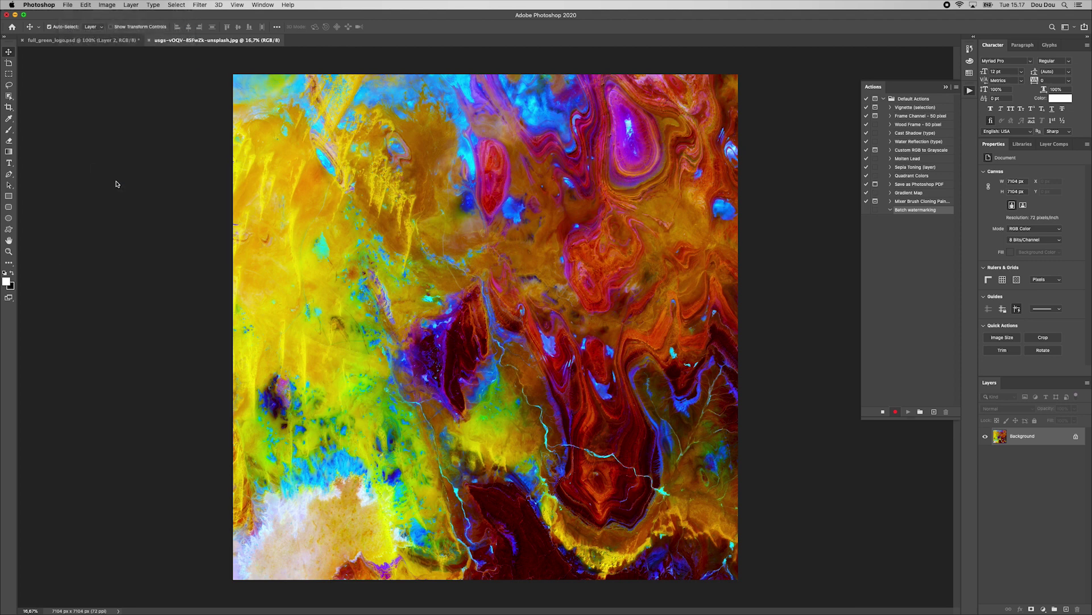
{"action": "left_click", "coordinate": [476, 143]}
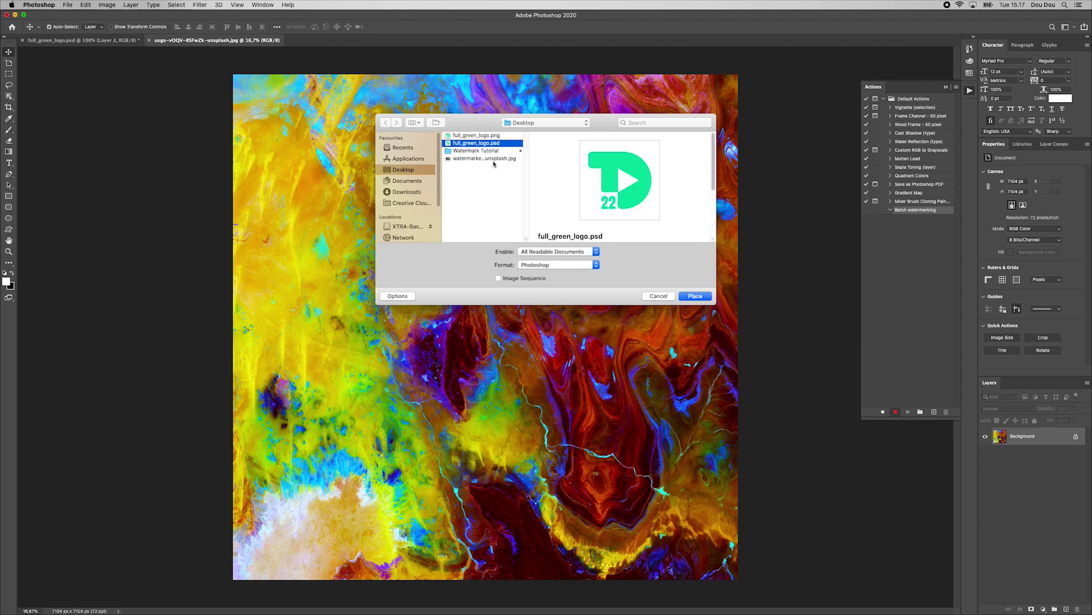
{"action": "left_click", "coordinate": [695, 296]}
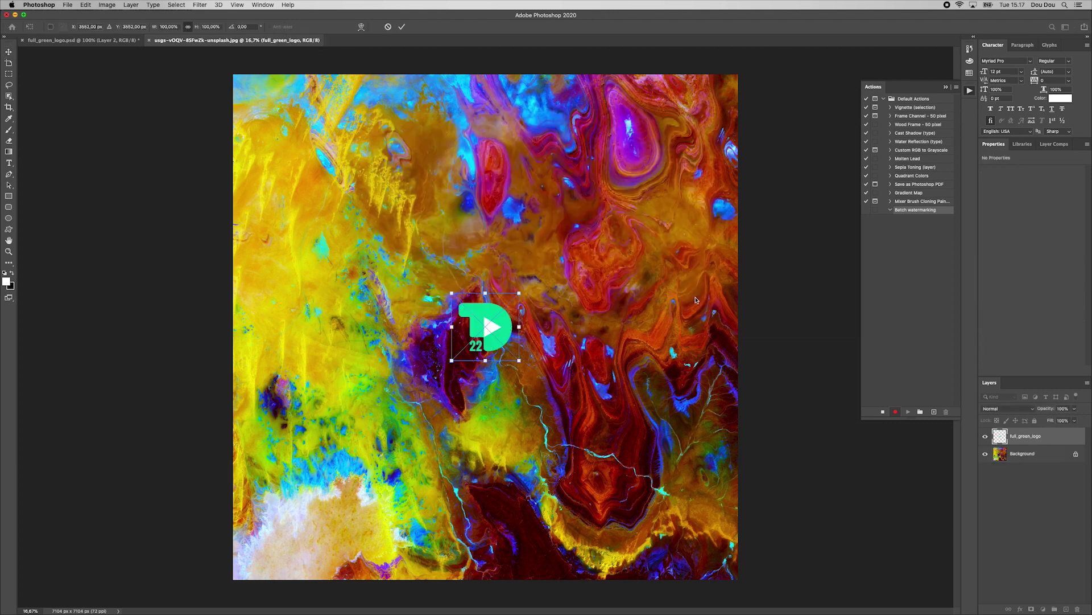
{"action": "left_click_drag", "start_coordinate": [452, 295], "coordinate": [479, 321]}
Commit the logo size and align it flush with the Background's right and bottom edges
{"action": "key", "text": "Return"}
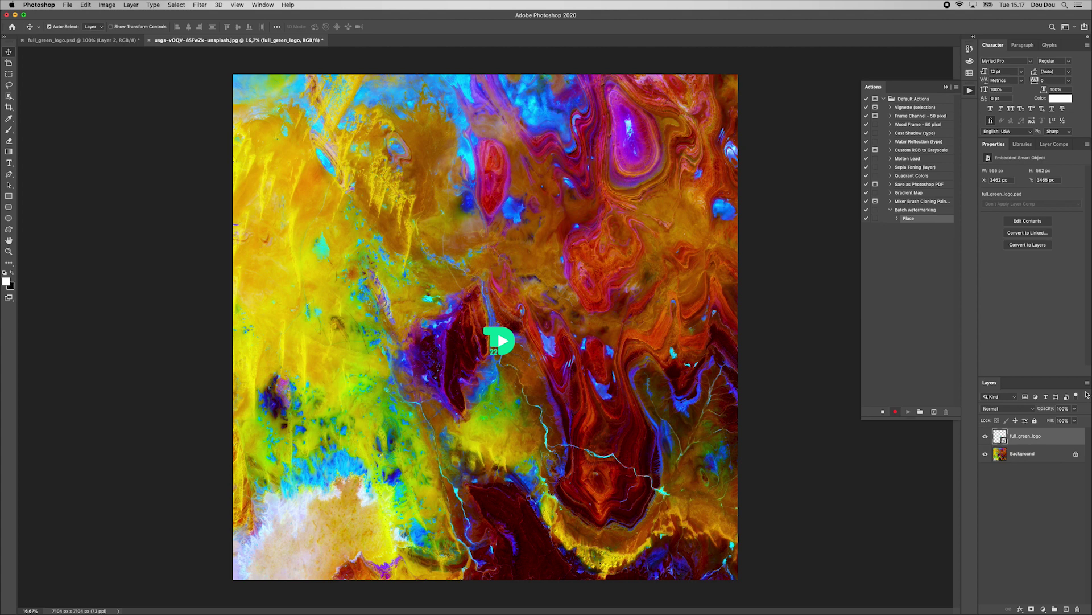
{"action": "left_click", "coordinate": [1046, 454], "text": "shift"}
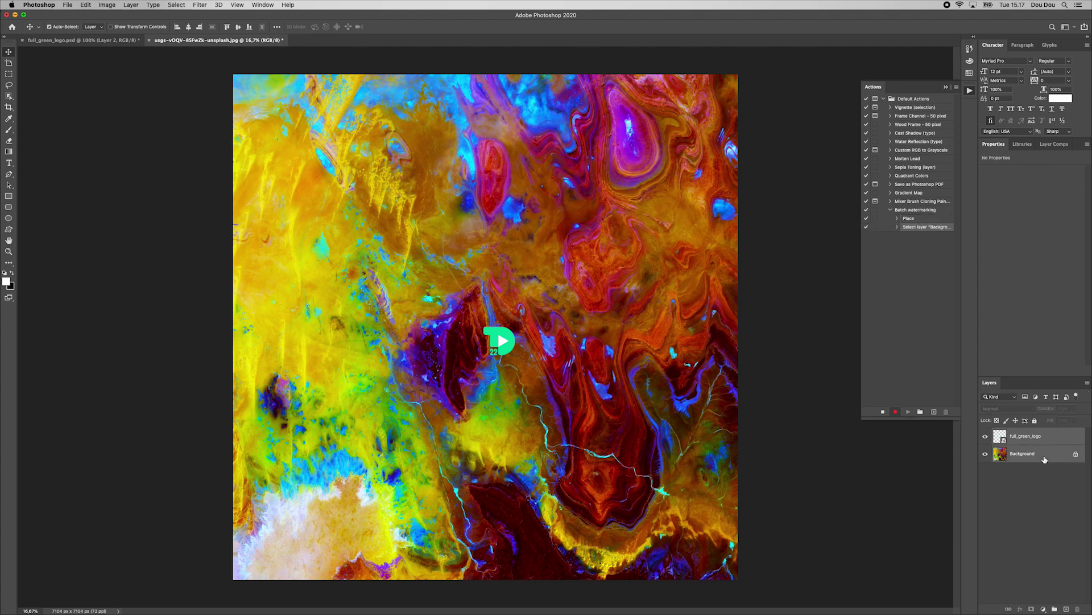
{"action": "left_click", "coordinate": [199, 28]}
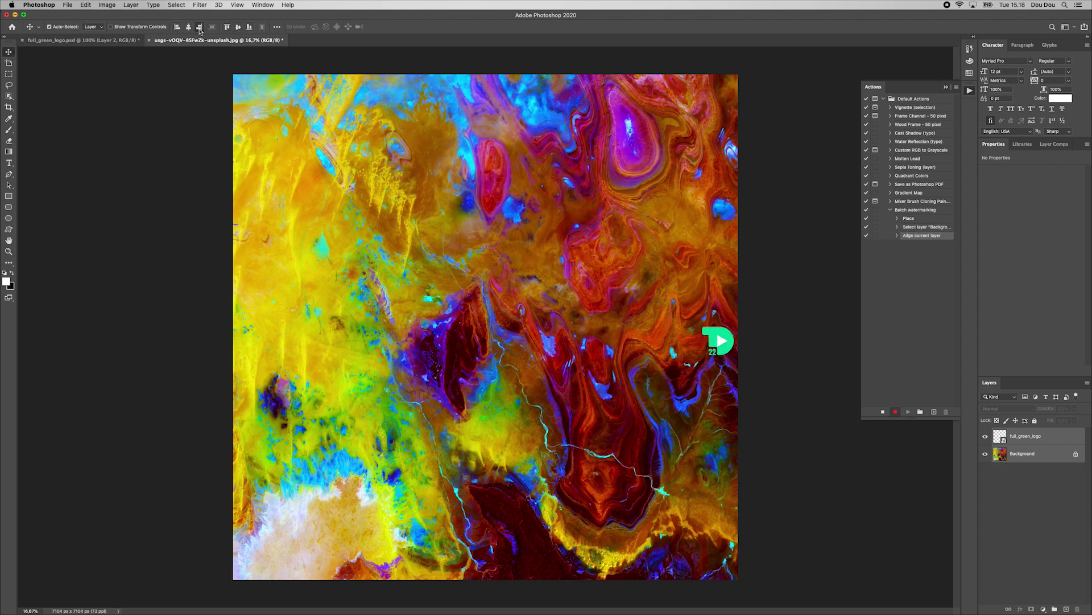
{"action": "left_click", "coordinate": [249, 27]}
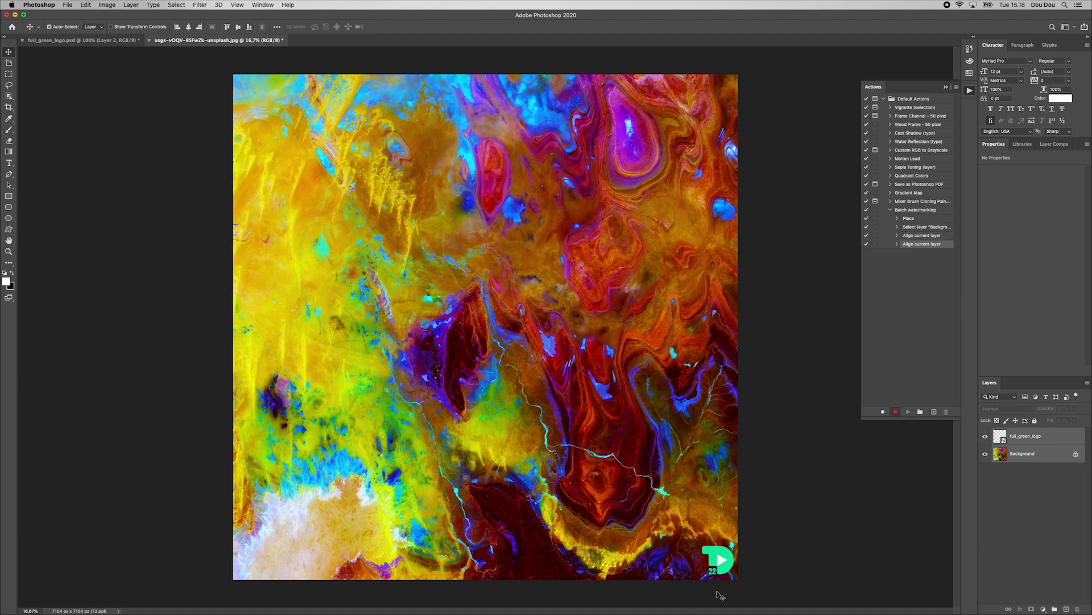
Stop recording the Batch watermarking action
{"action": "scroll", "coordinate": [711, 577], "scroll_direction": "up", "scroll_amount": 3}
{"action": "scroll", "coordinate": [731, 569], "scroll_direction": "down", "scroll_amount": 5}
{"action": "scroll", "coordinate": [731, 569], "scroll_direction": "right", "scroll_amount": 5}
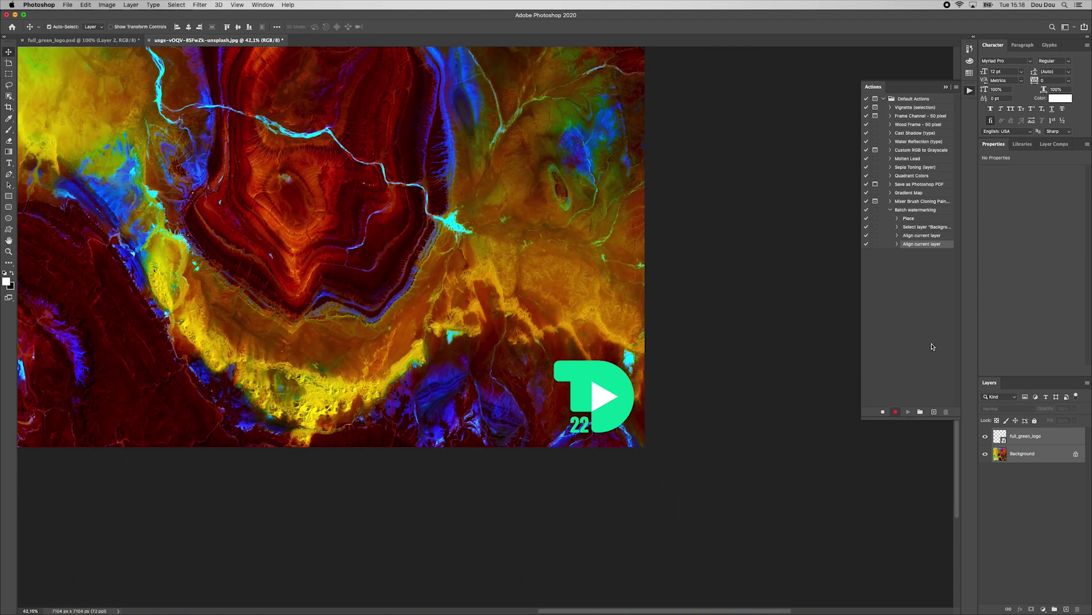
{"action": "left_click", "coordinate": [883, 413]}
Close the photo document and launch File > Scripts > Image Processor
{"action": "left_click", "coordinate": [149, 41]}
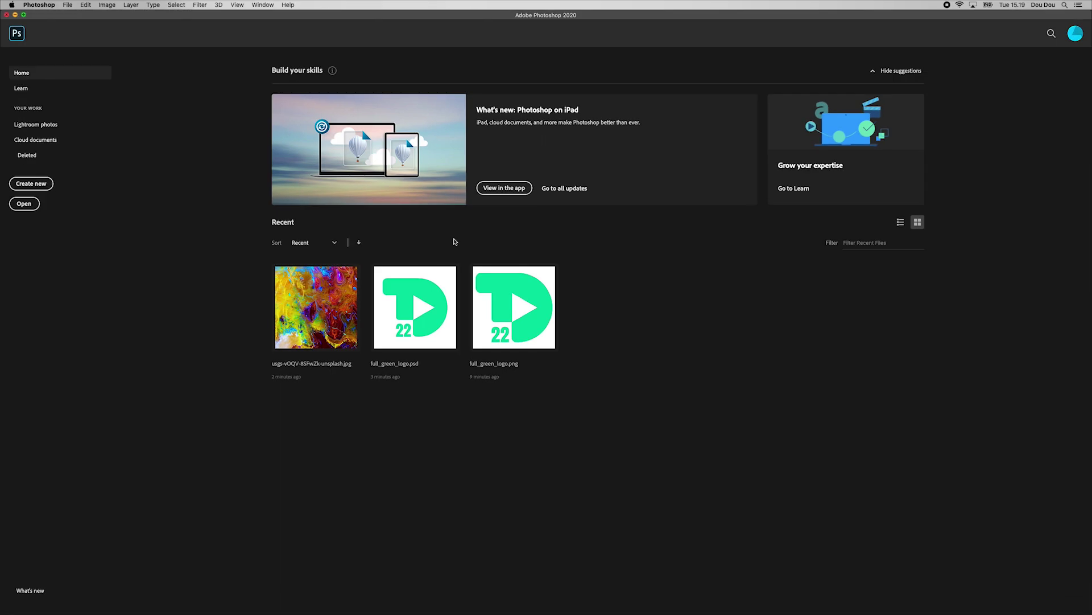
{"action": "left_click", "coordinate": [66, 5]}
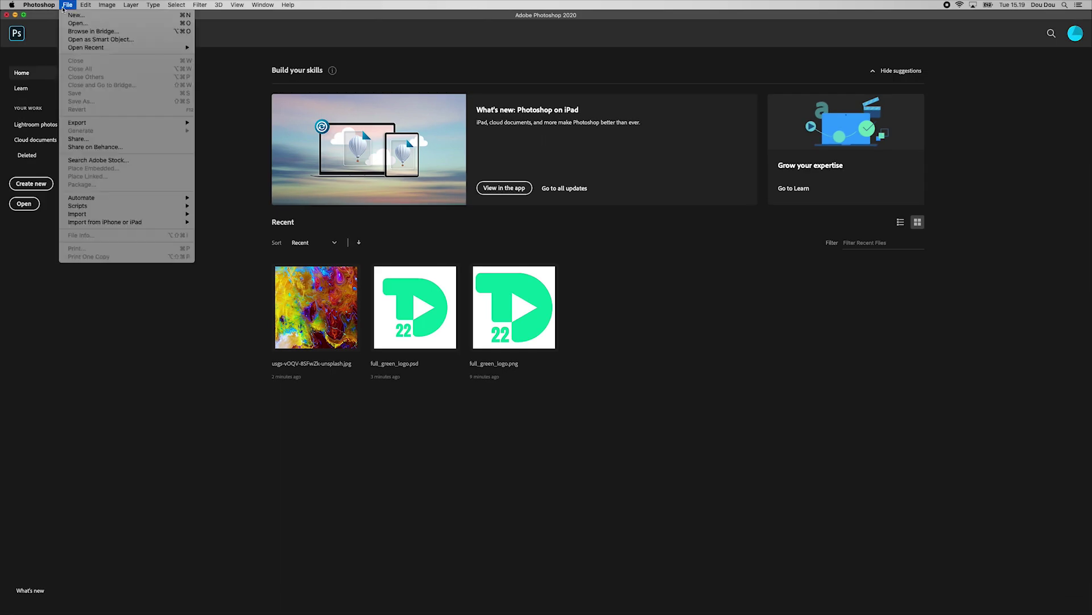
{"action": "mouse_move", "coordinate": [170, 205]}
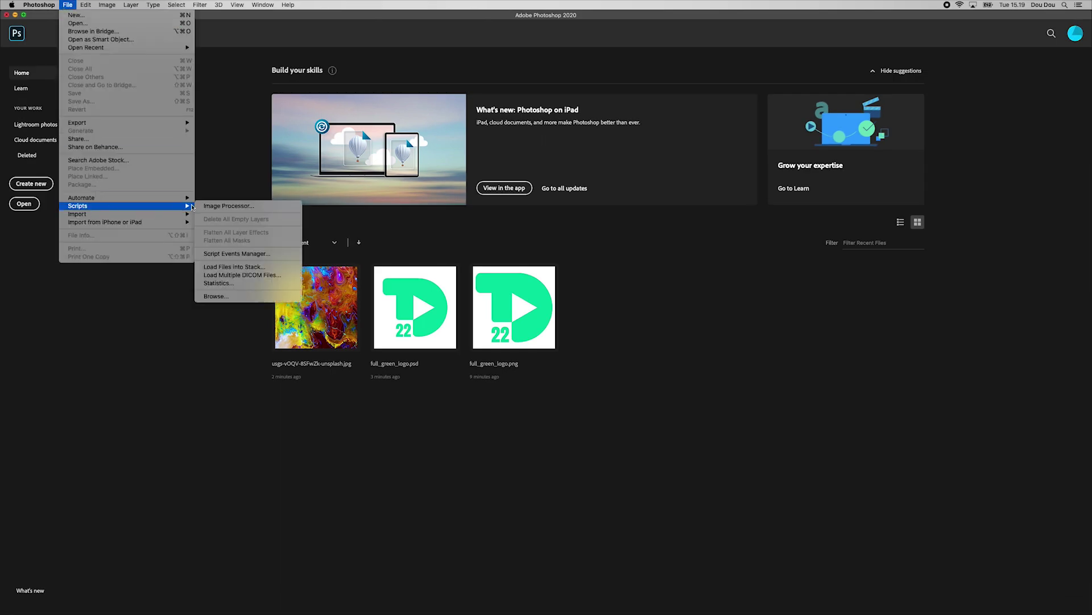
{"action": "left_click", "coordinate": [257, 210]}
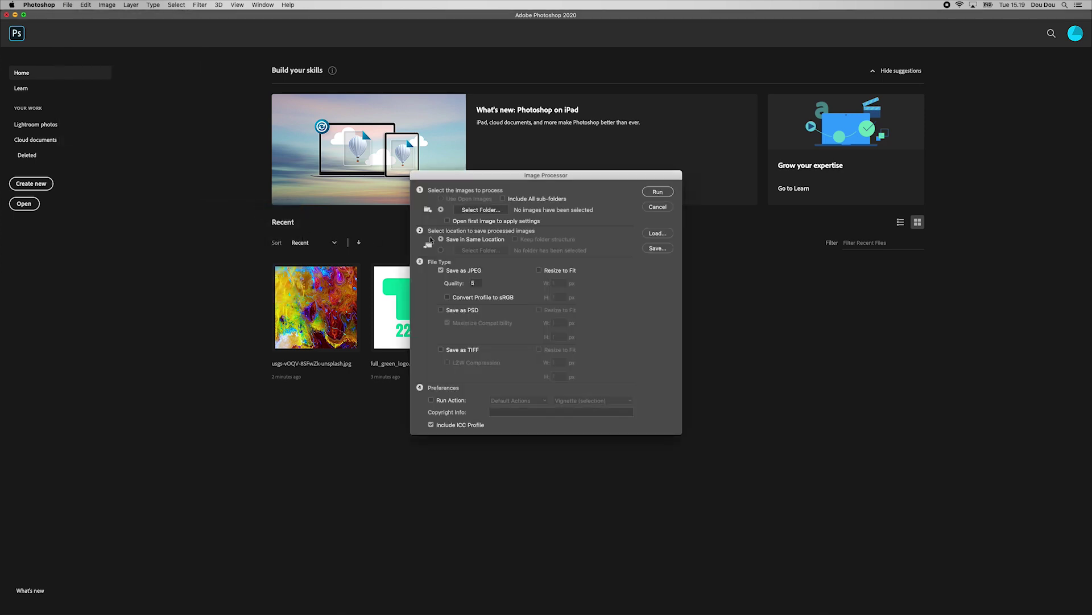
Choose the Watermark Tutorial folder as the Image Processor source folder
{"action": "left_click", "coordinate": [479, 210]}
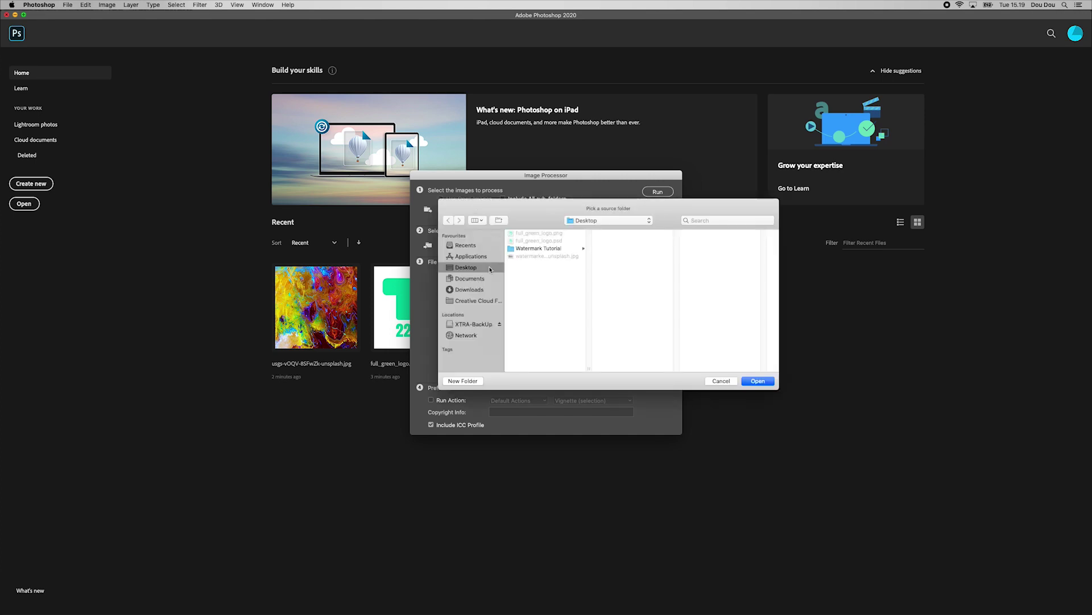
{"action": "left_click", "coordinate": [538, 249]}
{"action": "left_click", "coordinate": [766, 384]}
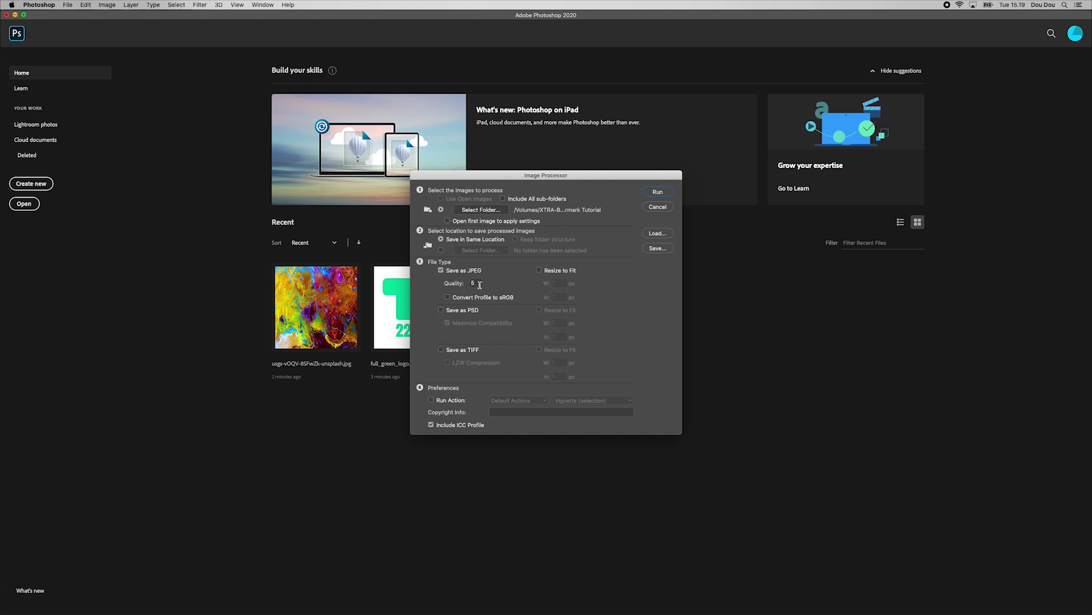
Set JPEG quality to 10, run the Batch watermarking action, and start processing
{"action": "double_click", "coordinate": [475, 283]}
{"action": "left_click", "coordinate": [431, 402]}
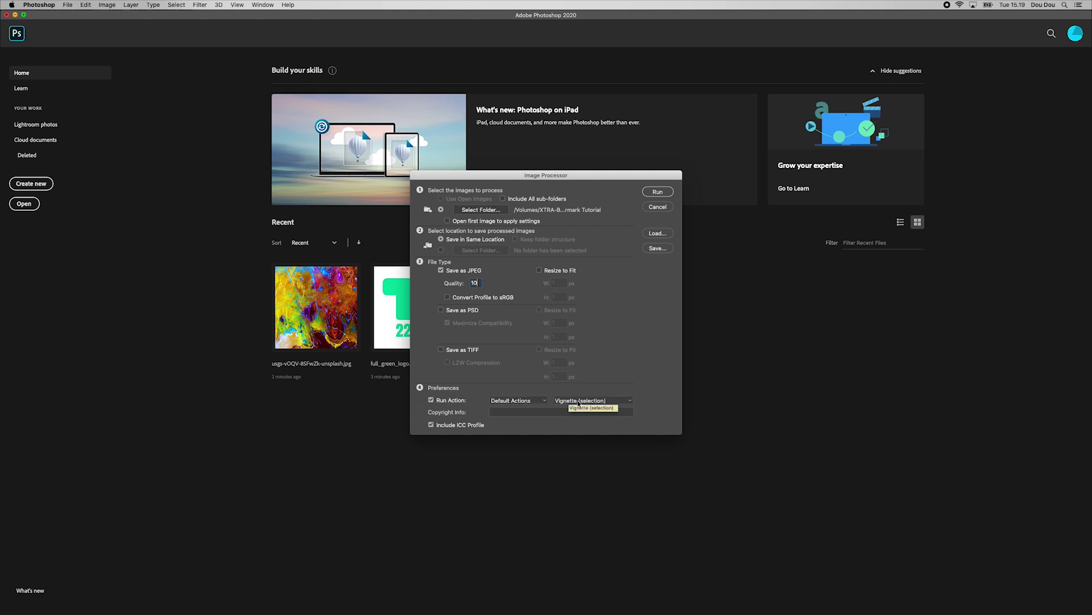
{"action": "left_click", "coordinate": [578, 402]}
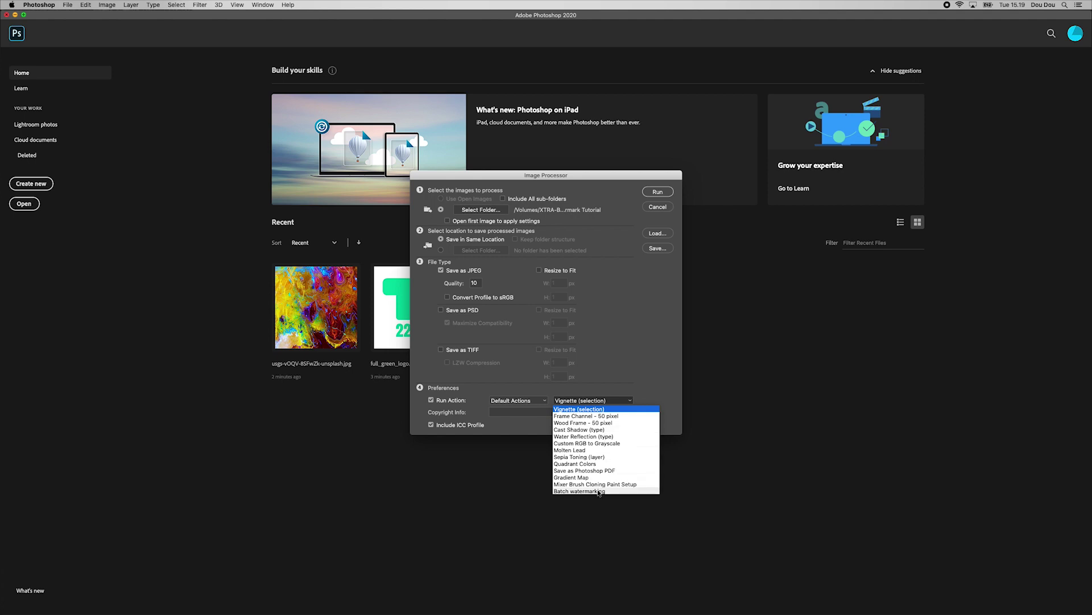
{"action": "left_click", "coordinate": [598, 492]}
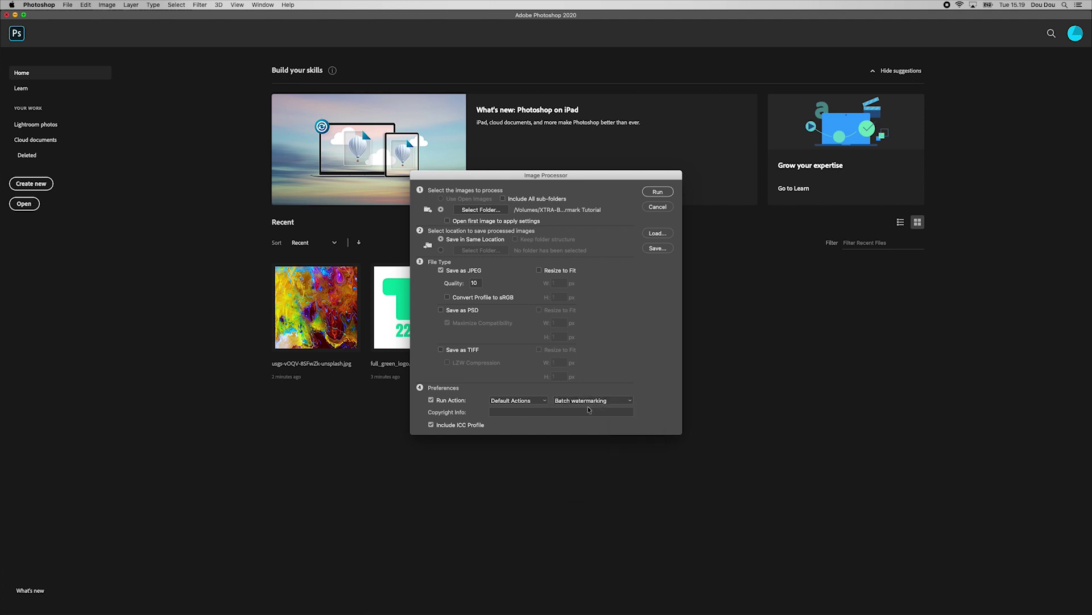
{"action": "left_click", "coordinate": [658, 193]}
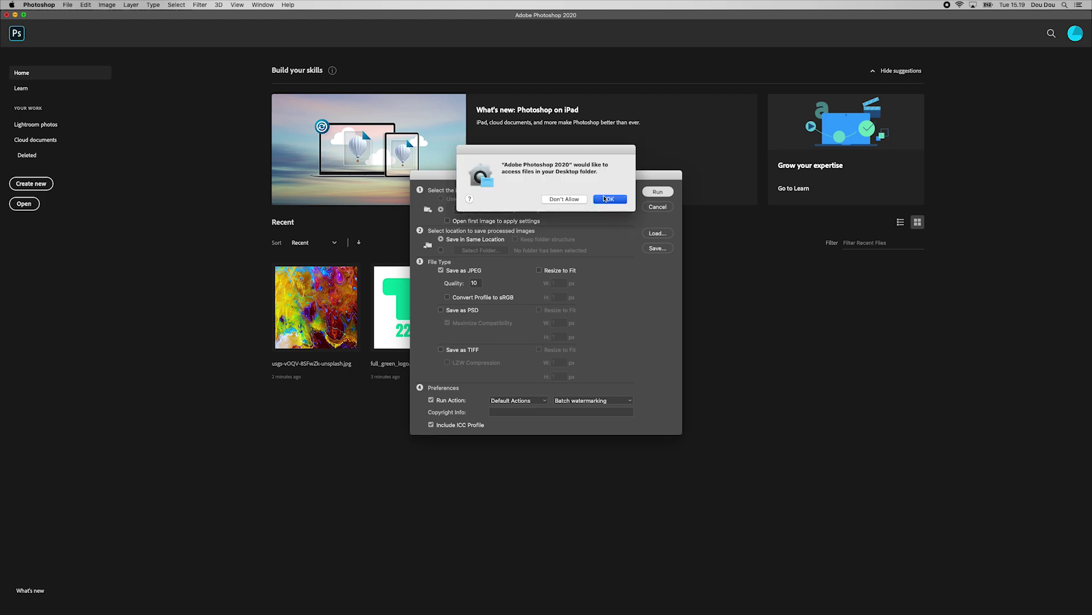
{"action": "left_click", "coordinate": [604, 198]}
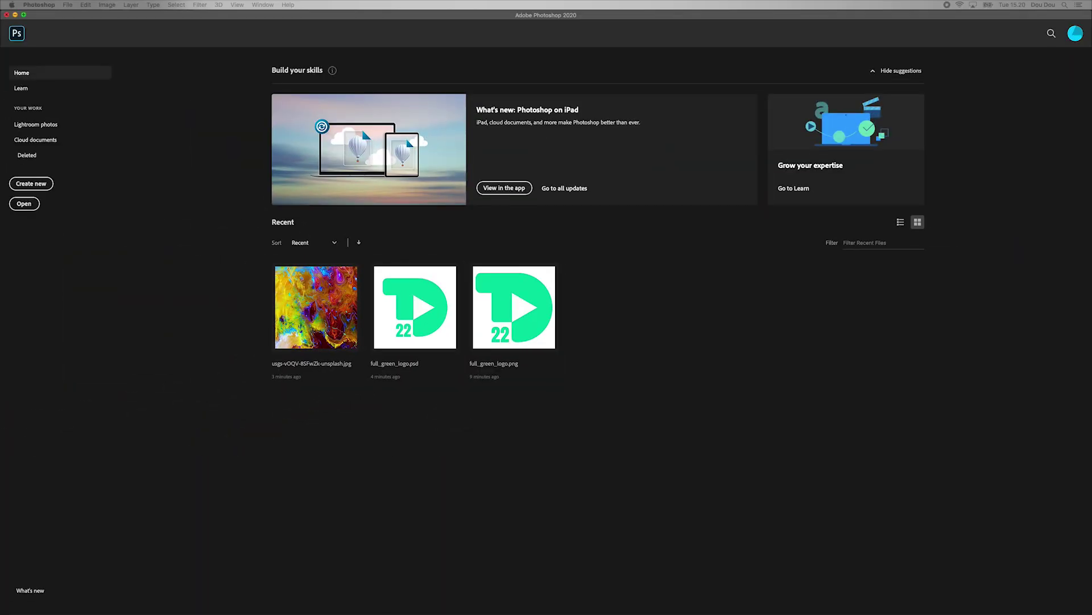
Open the JPEG folder in Watermark Tutorial and open all 14 processed photos in Preview
{"action": "left_click", "coordinate": [15, 14]}
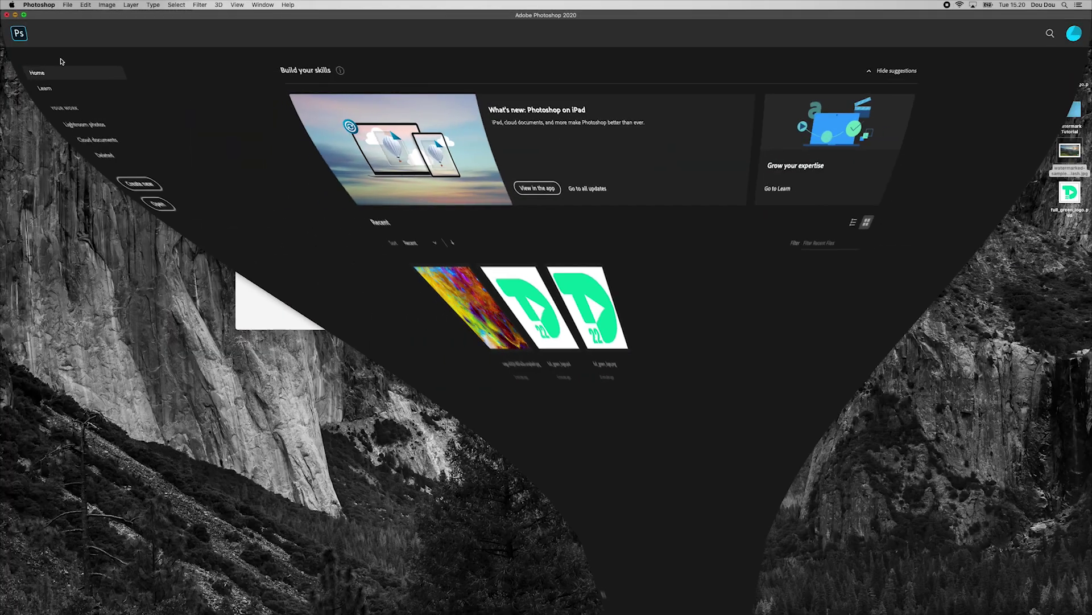
{"action": "left_click", "coordinate": [645, 146]}
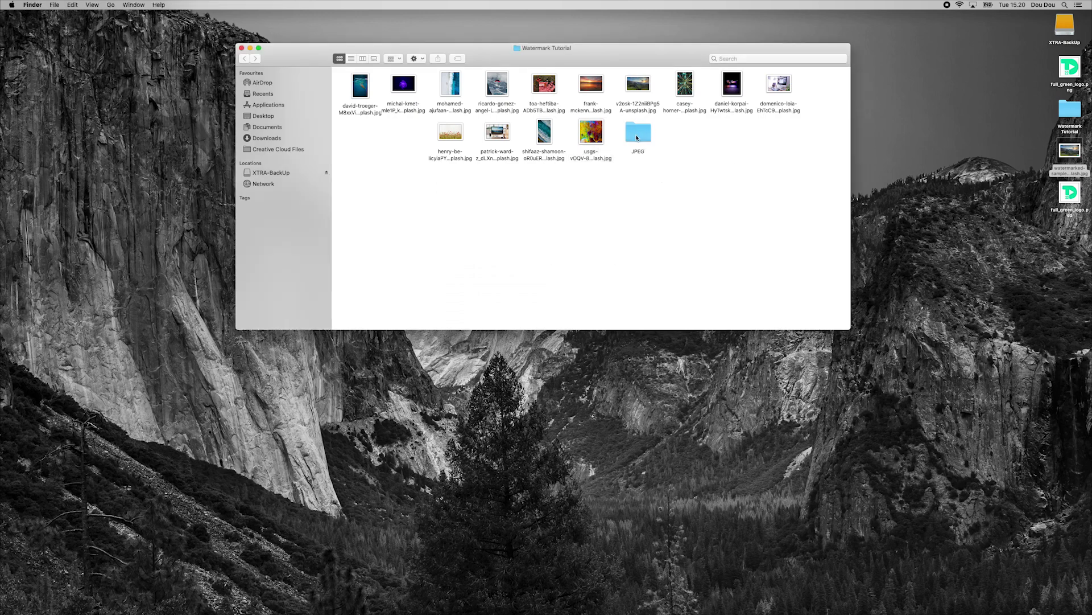
{"action": "double_click", "coordinate": [637, 137]}
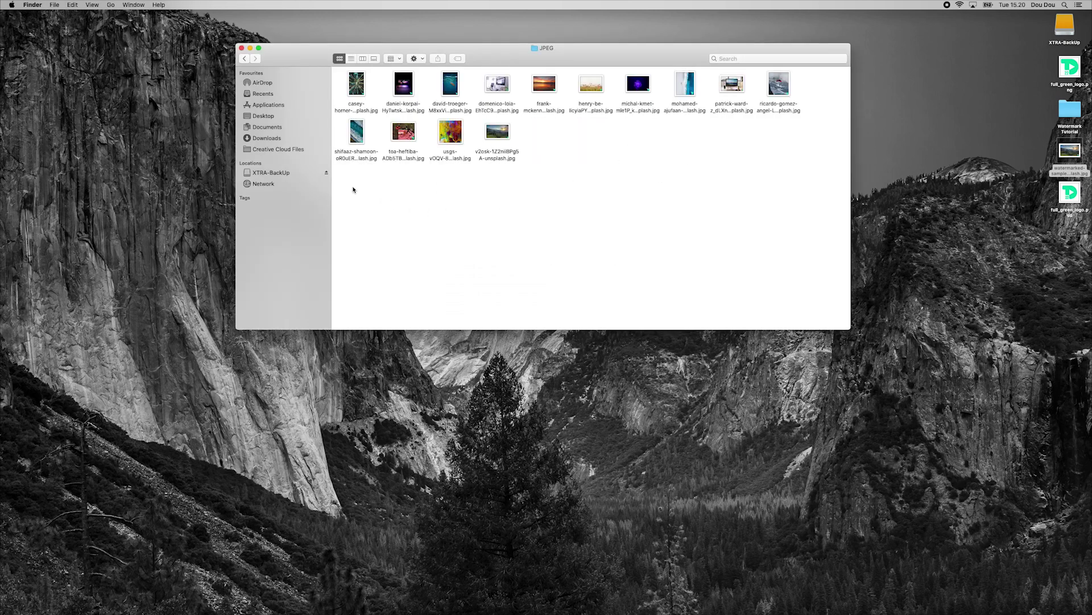
{"action": "left_click_drag", "start_coordinate": [342, 179], "coordinate": [820, 87]}
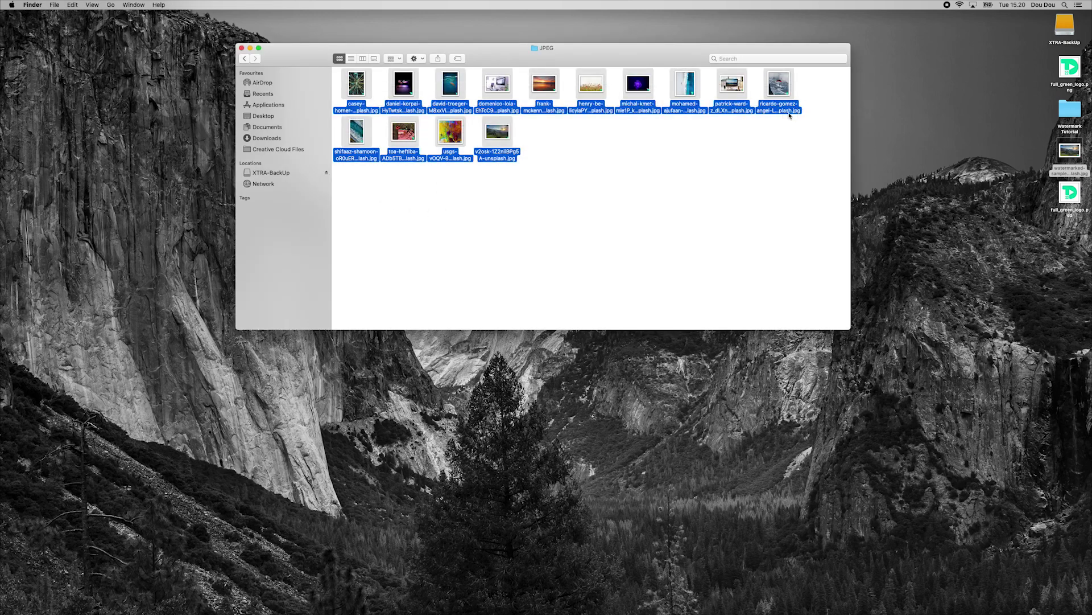
{"action": "right_click", "coordinate": [500, 82]}
{"action": "left_click", "coordinate": [492, 112]}
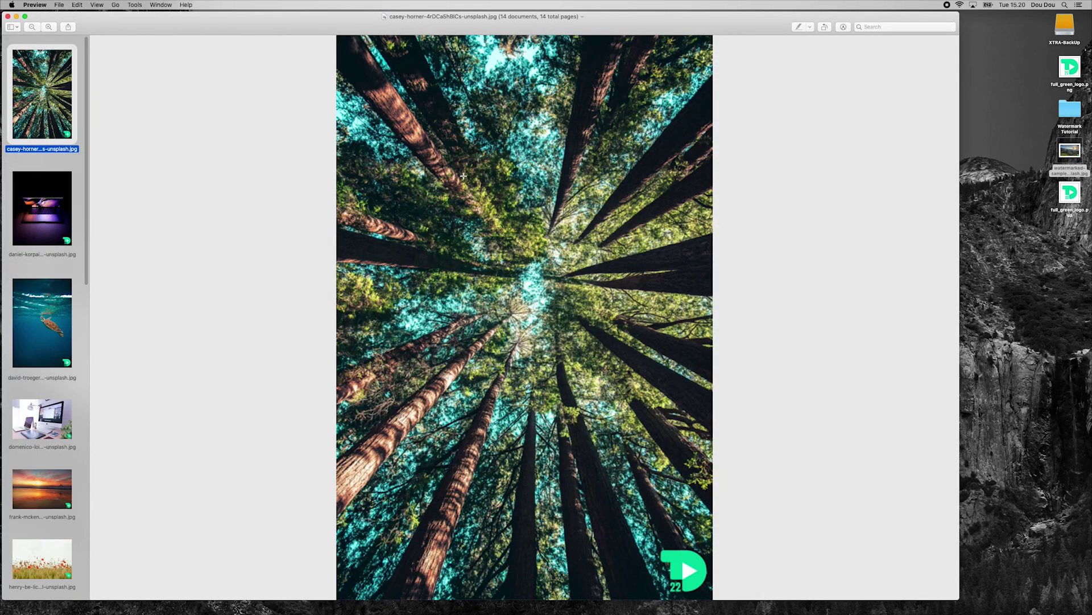
Check the logo on the laptop, sea turtle, desk setup, sunset beach and aerial beach photos
{"action": "left_click", "coordinate": [50, 215]}
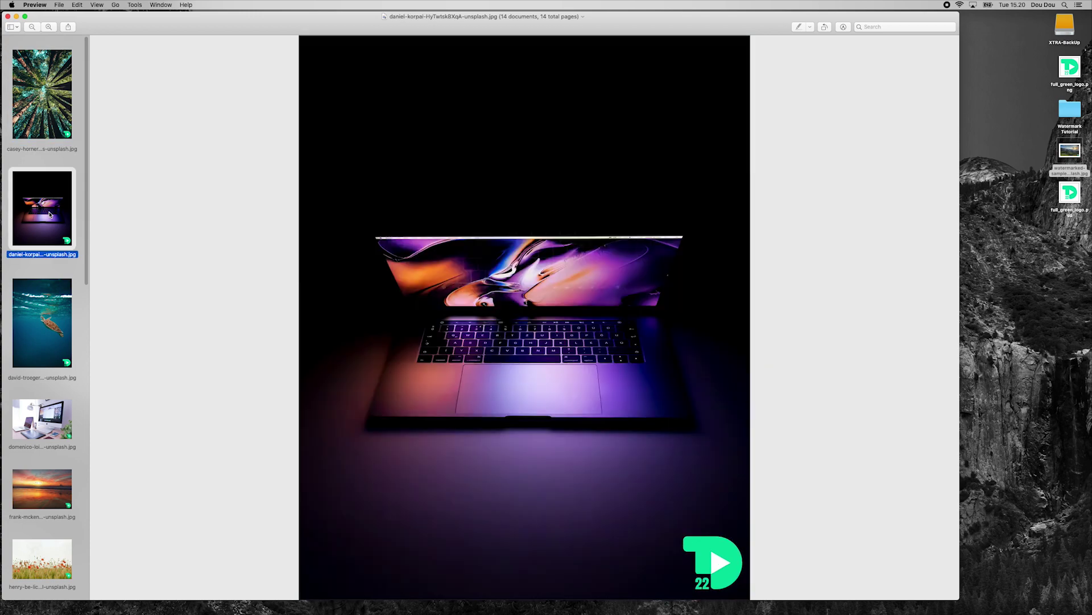
{"action": "left_click", "coordinate": [43, 296]}
{"action": "left_click", "coordinate": [668, 550]}
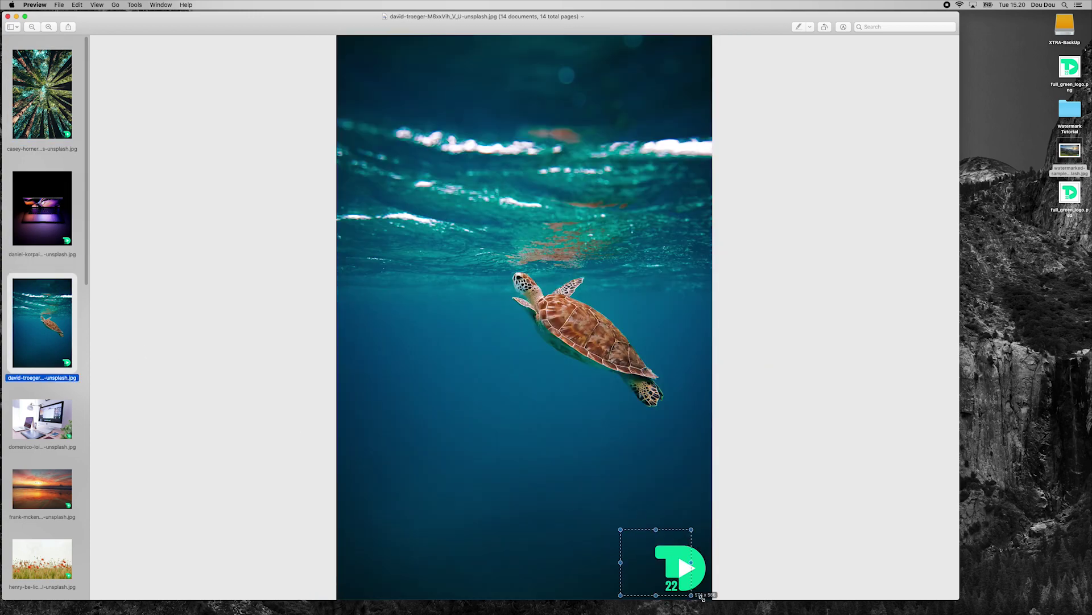
{"action": "left_click", "coordinate": [66, 414]}
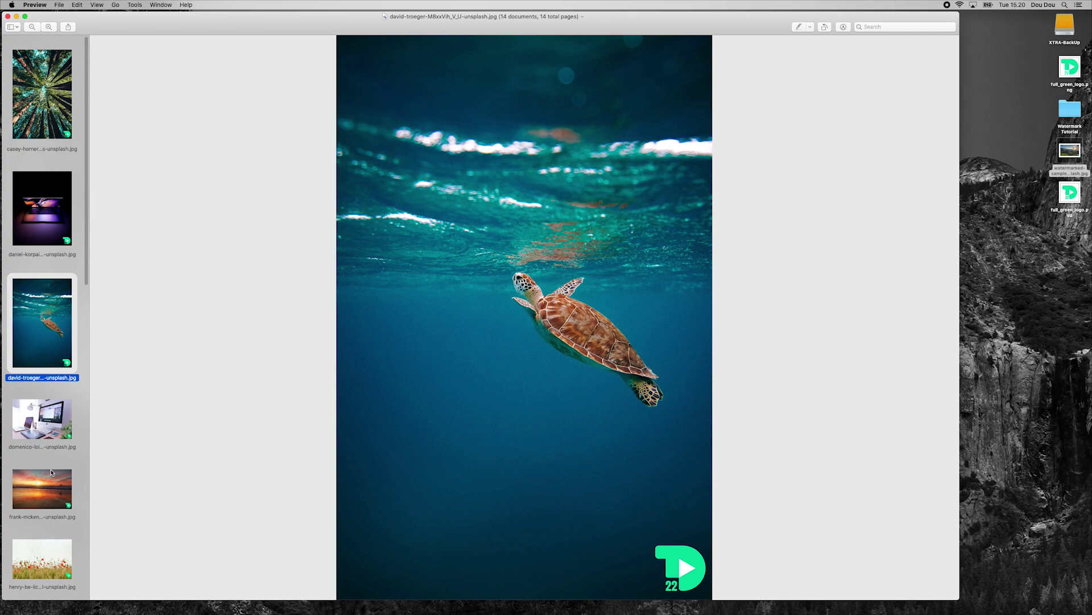
{"action": "left_click", "coordinate": [48, 493]}
{"action": "scroll", "coordinate": [48, 510], "scroll_direction": "down", "scroll_amount": 2}
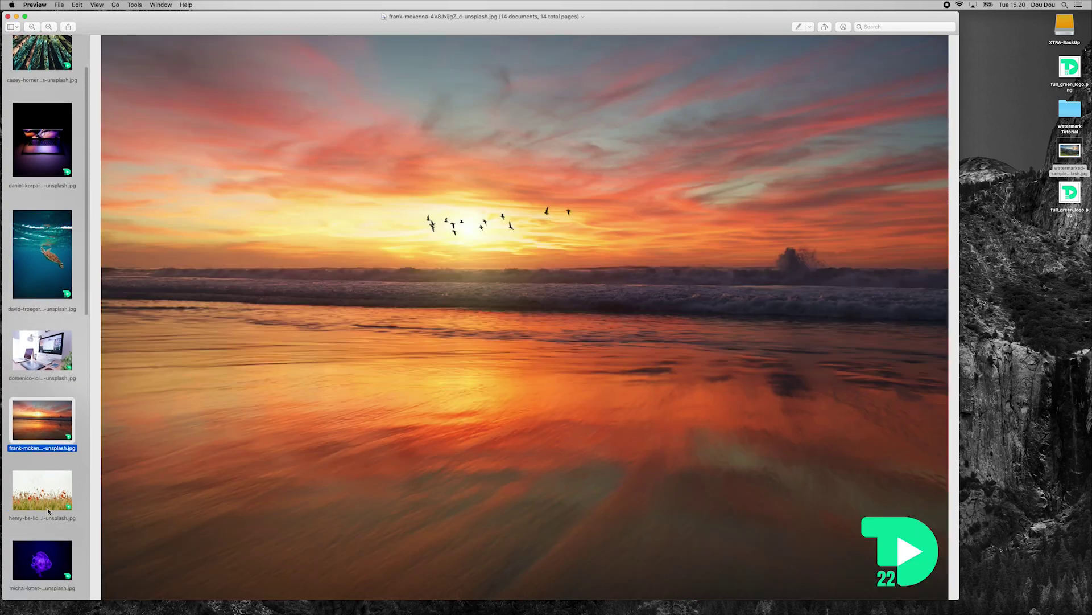
{"action": "scroll", "coordinate": [48, 510], "scroll_direction": "down", "scroll_amount": 5}
{"action": "left_click", "coordinate": [47, 467]}
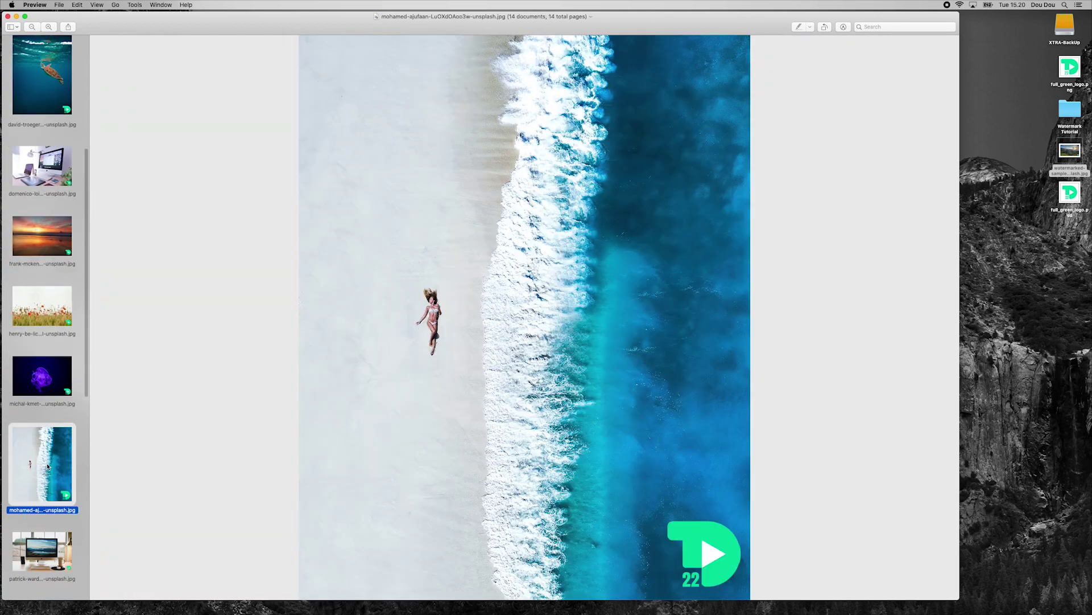